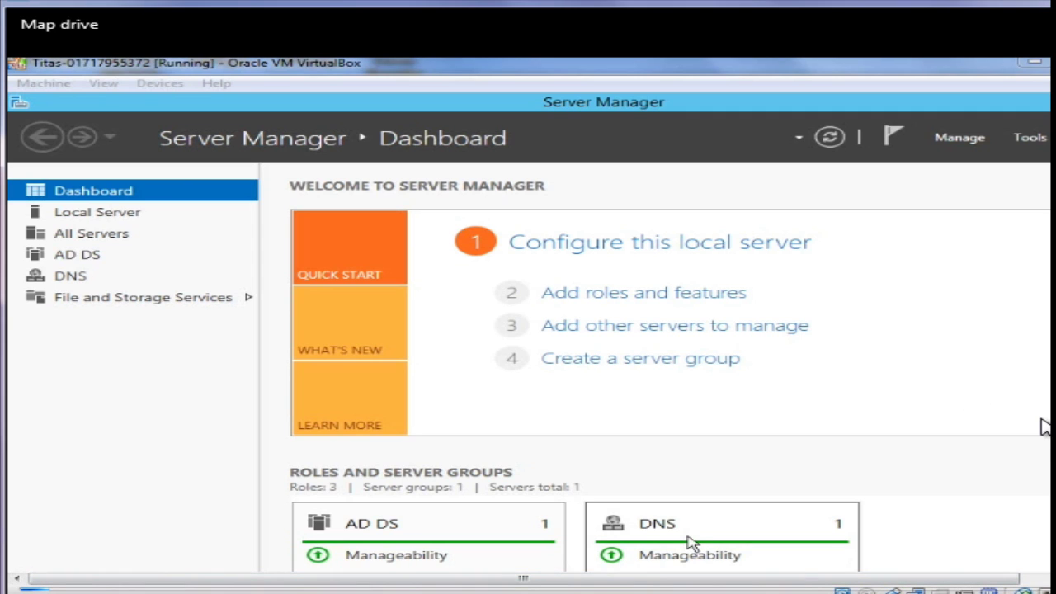
Open Active Directory Users and Computers from Server Manager's Tools menu
left_click(1025, 142)
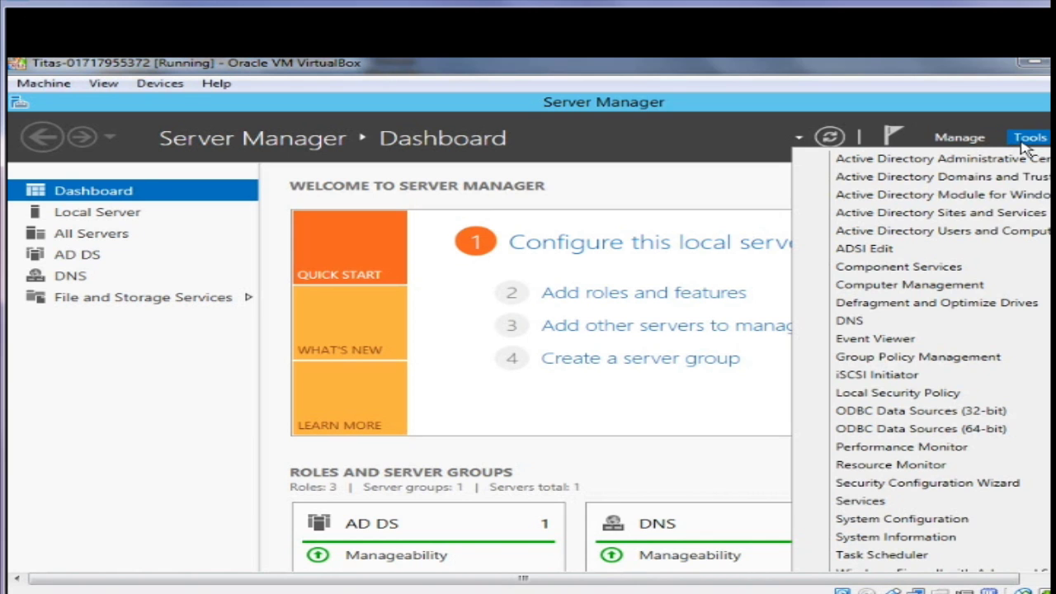
left_click(986, 234)
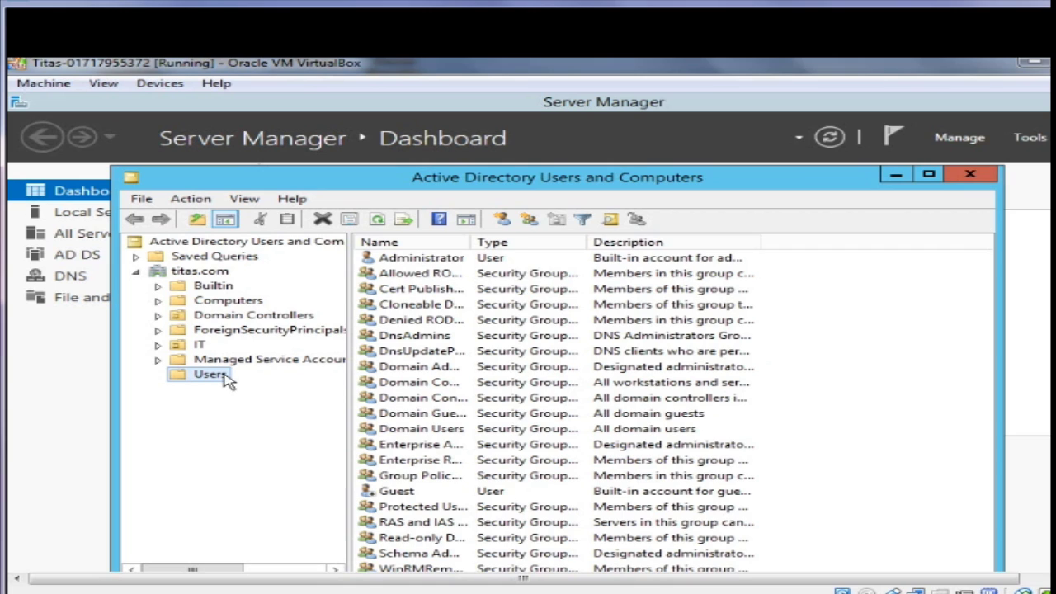
right_click(230, 381)
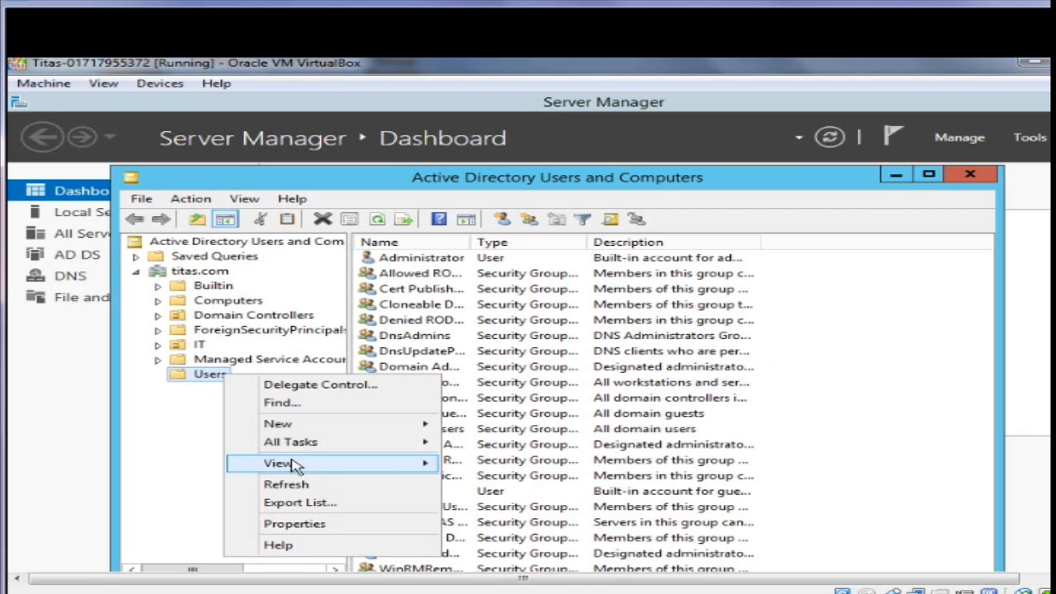
mouse_move(305, 427)
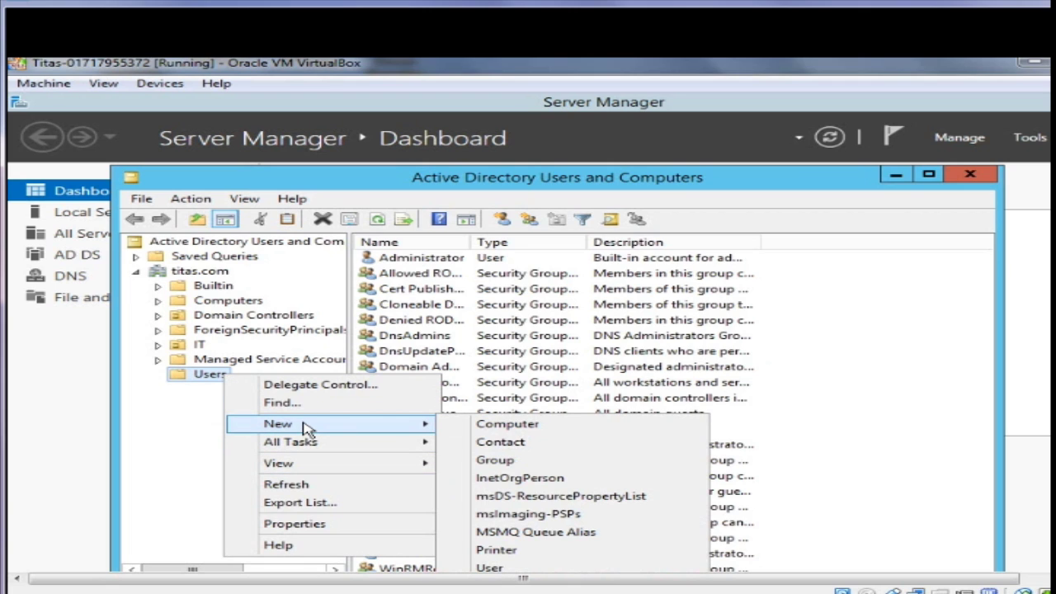
Create an organizational unit named hr directly under the titas.com domain
left_click(206, 272)
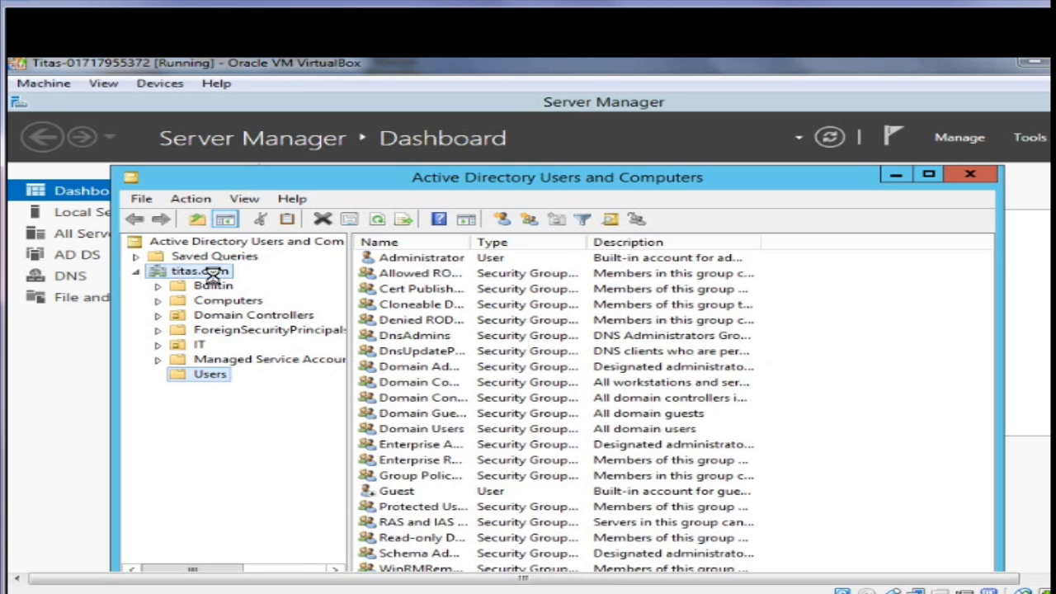
right_click(218, 279)
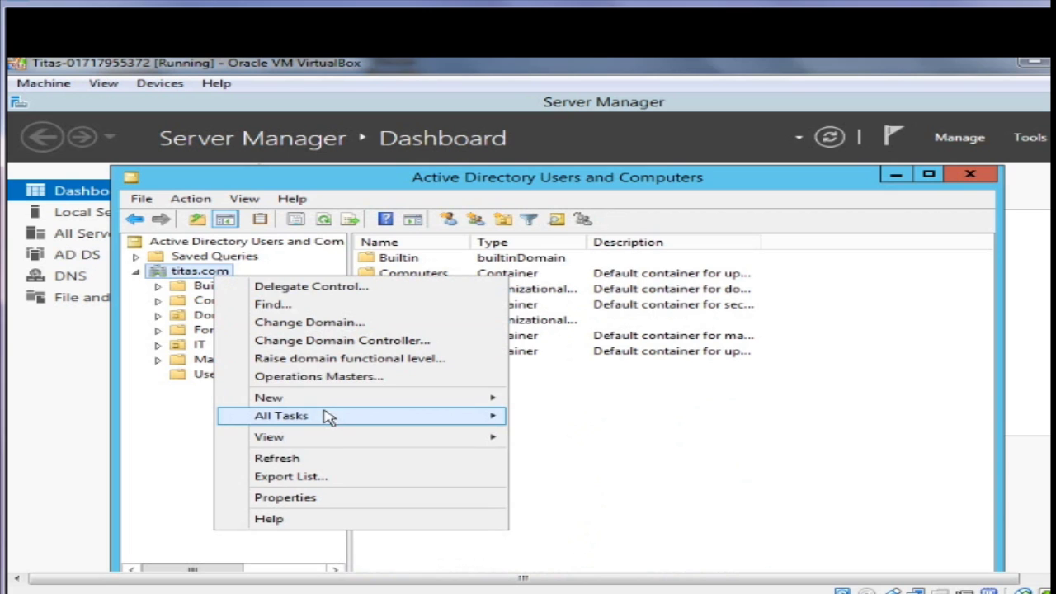
mouse_move(343, 402)
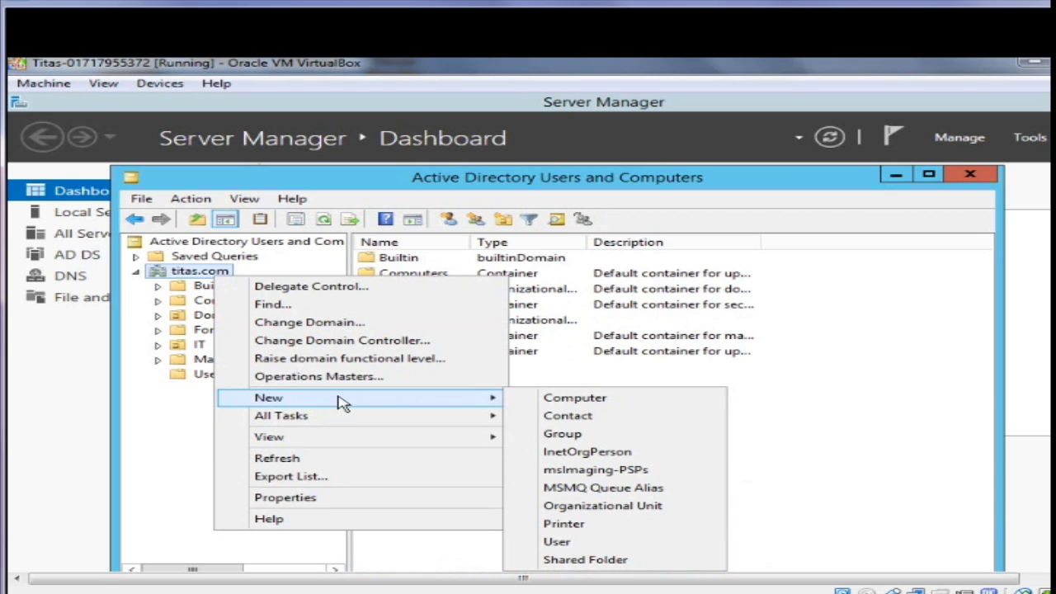
left_click(578, 506)
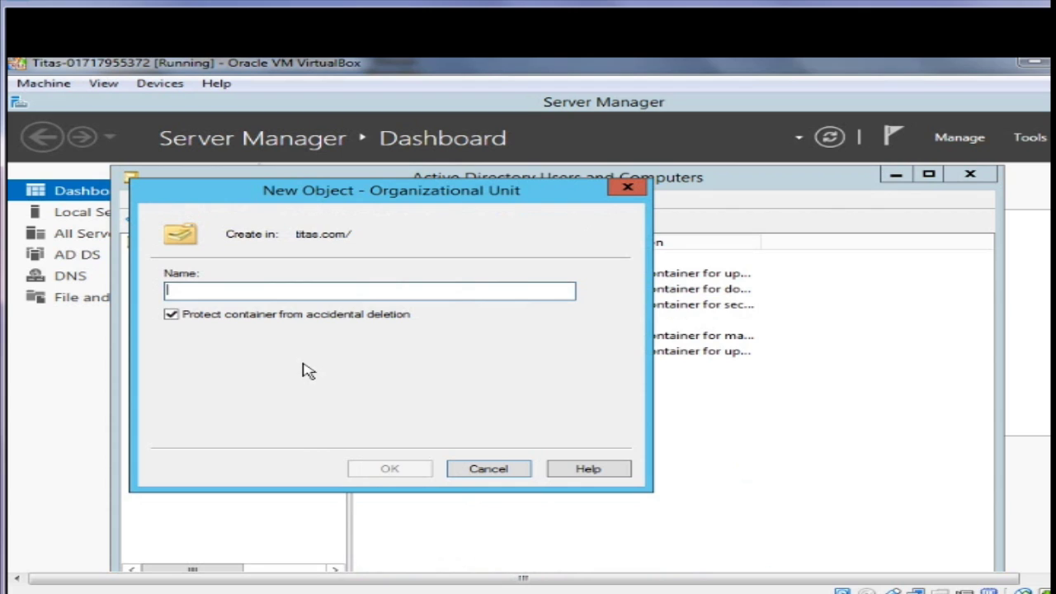
type("hr")
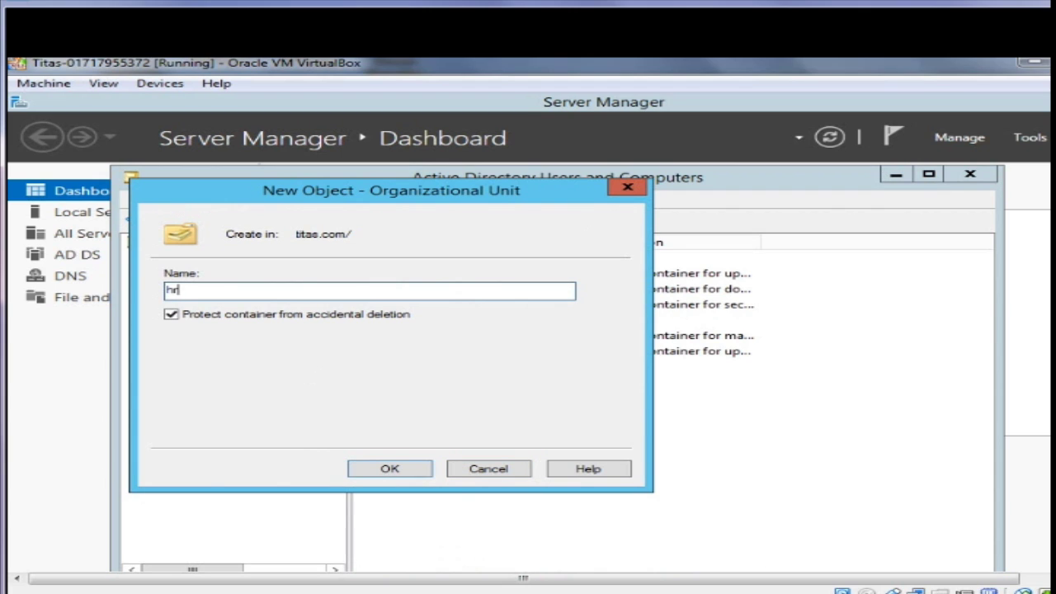
left_click(408, 469)
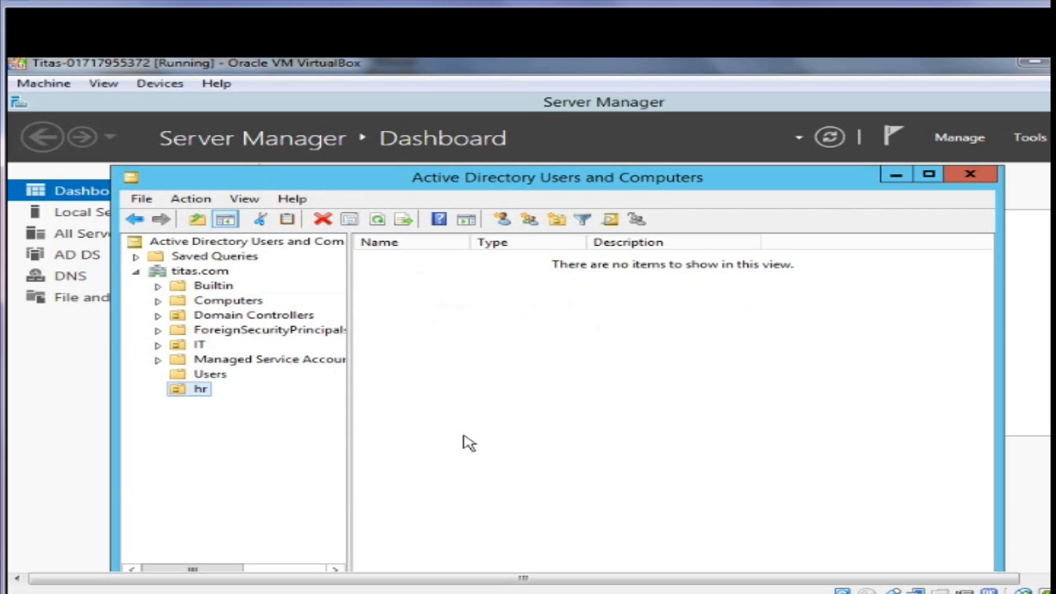
Minimize the consoles and browse Local Disk (C:) in File Explorer
left_click(896, 177)
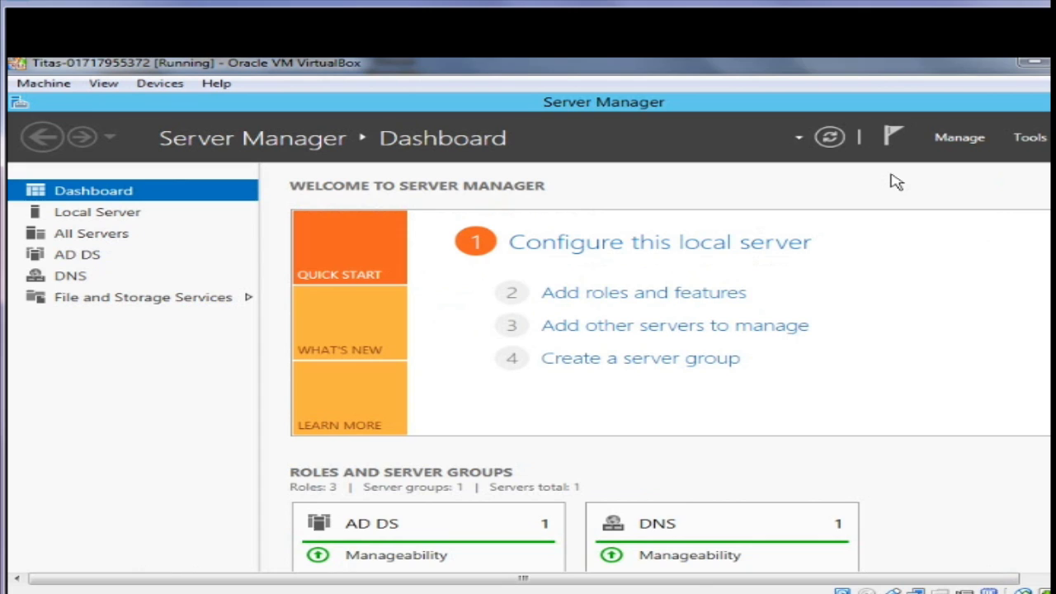
left_click(1042, 105)
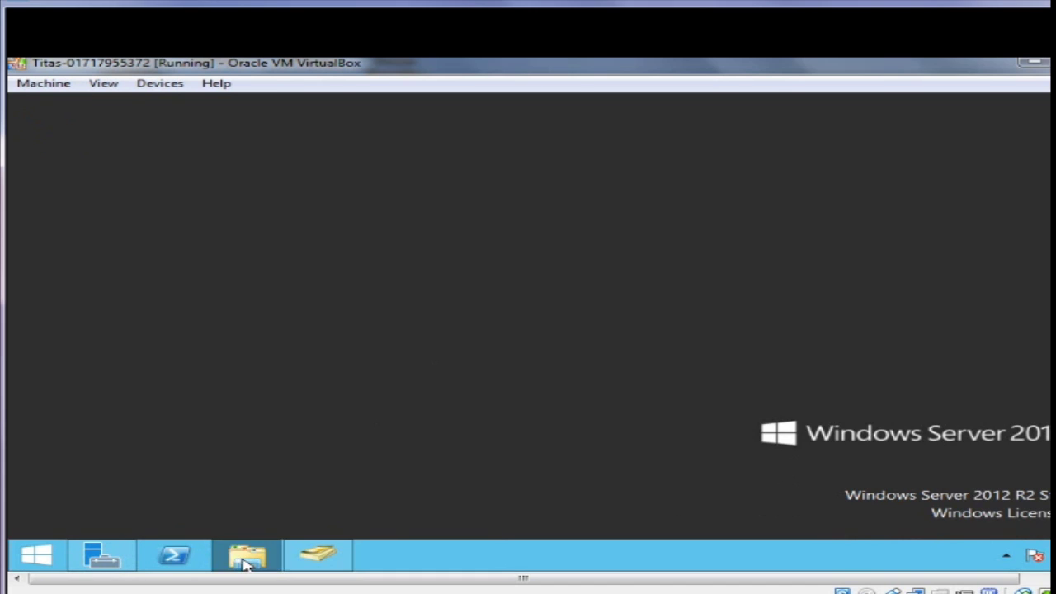
left_click(246, 556)
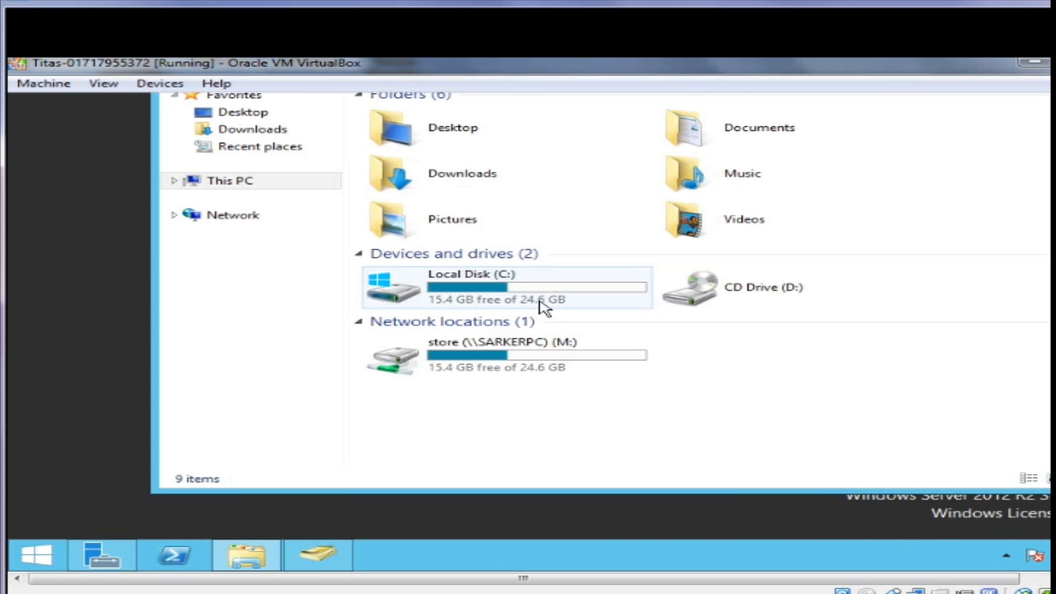
double_click(521, 302)
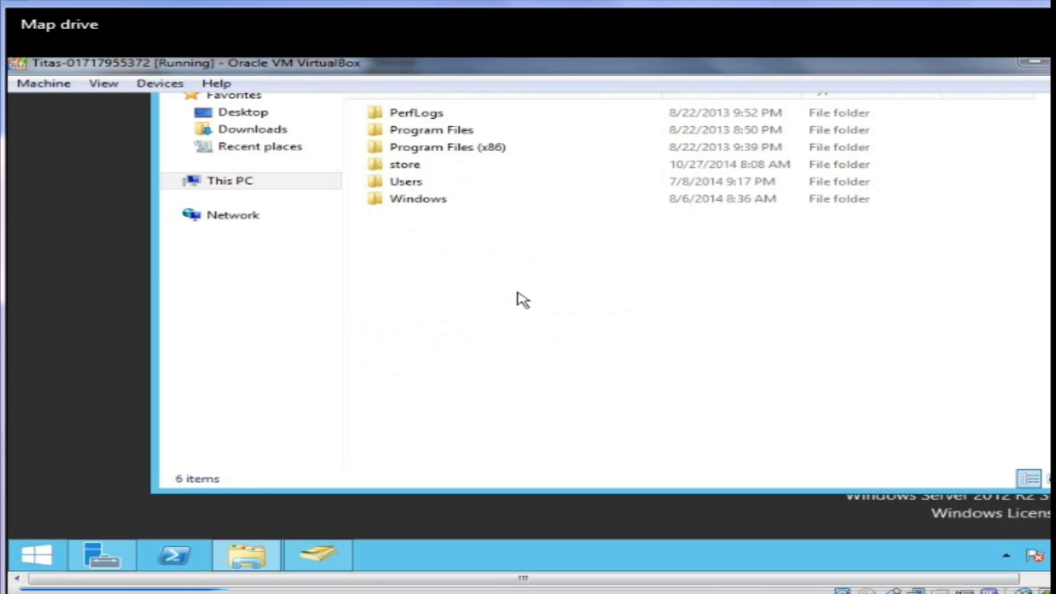
Create a new folder named 'map drive' on the C: drive
right_click(474, 280)
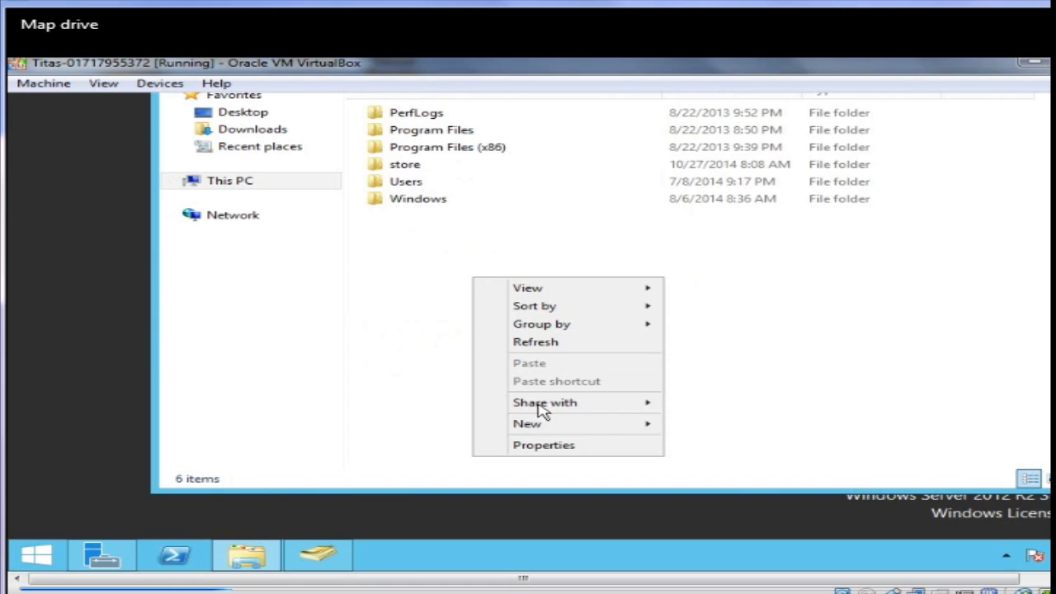
mouse_move(561, 427)
left_click(715, 425)
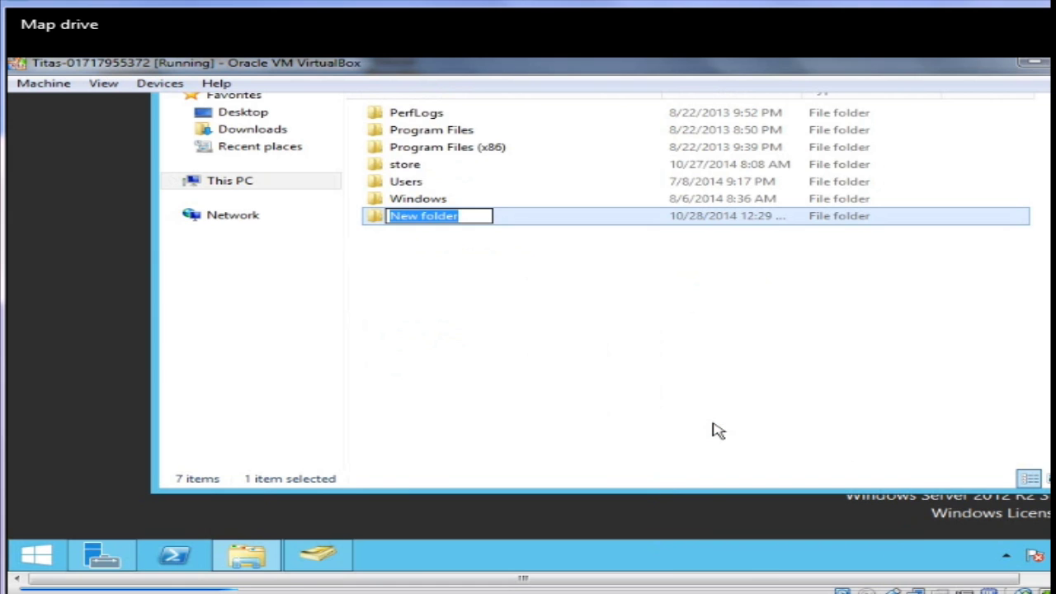
type("map")
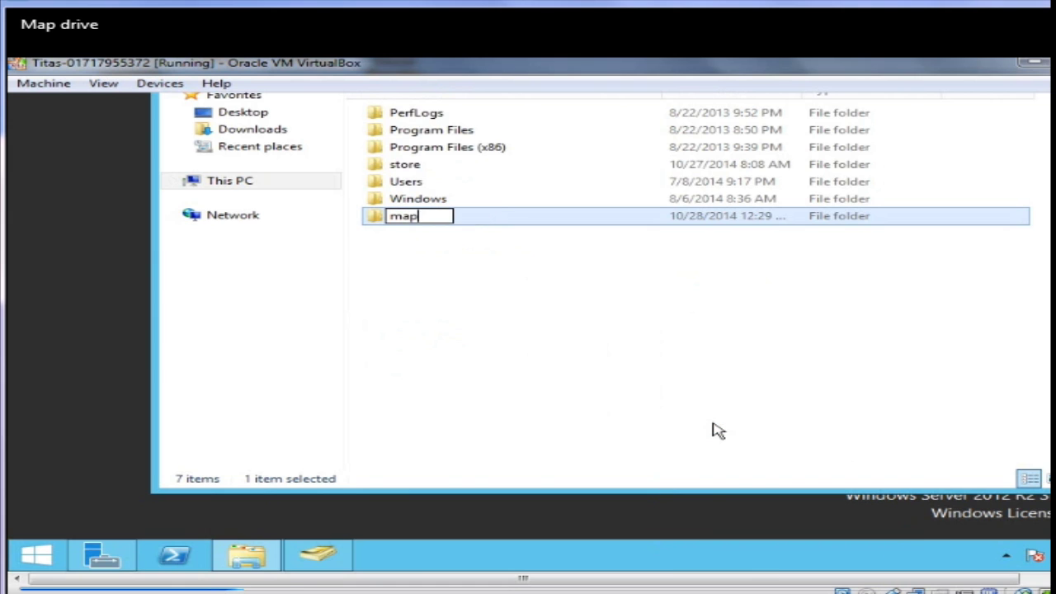
type(" drive")
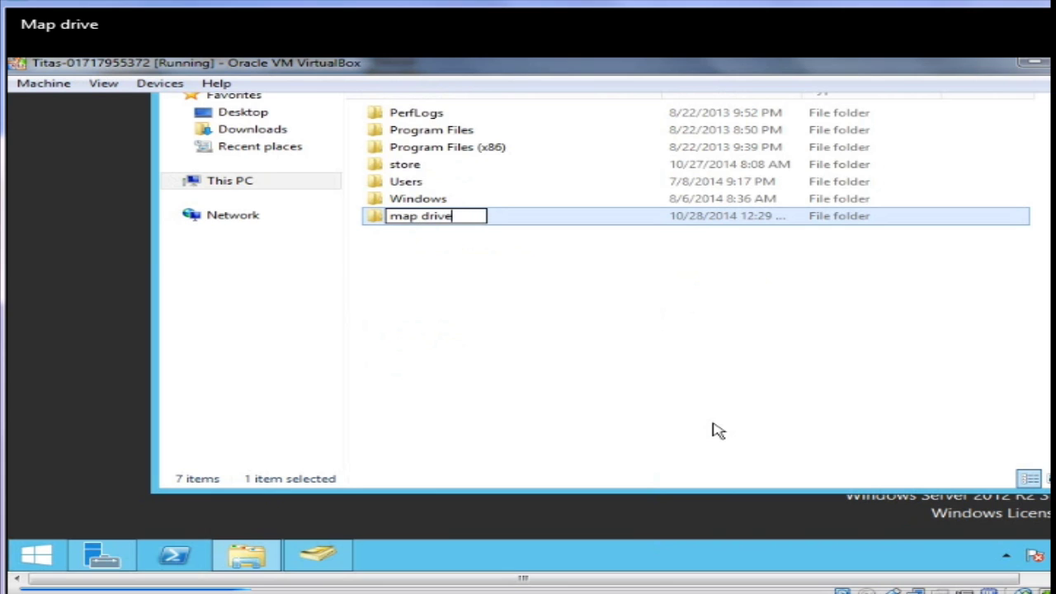
key("Return")
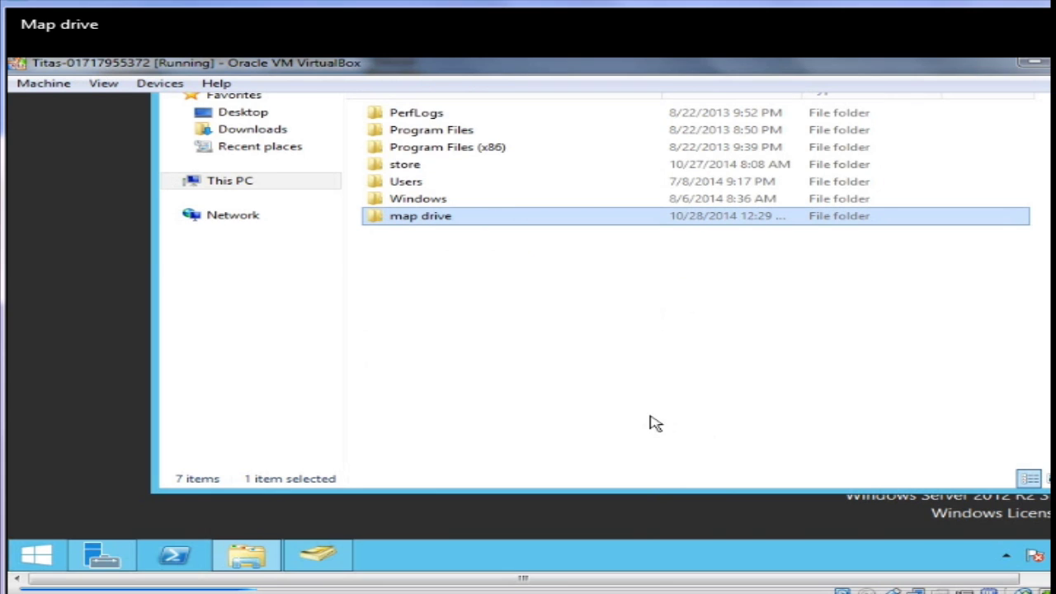
Enable Advanced Sharing for the map drive folder via its Properties
right_click(420, 224)
left_click(513, 463)
left_click(529, 178)
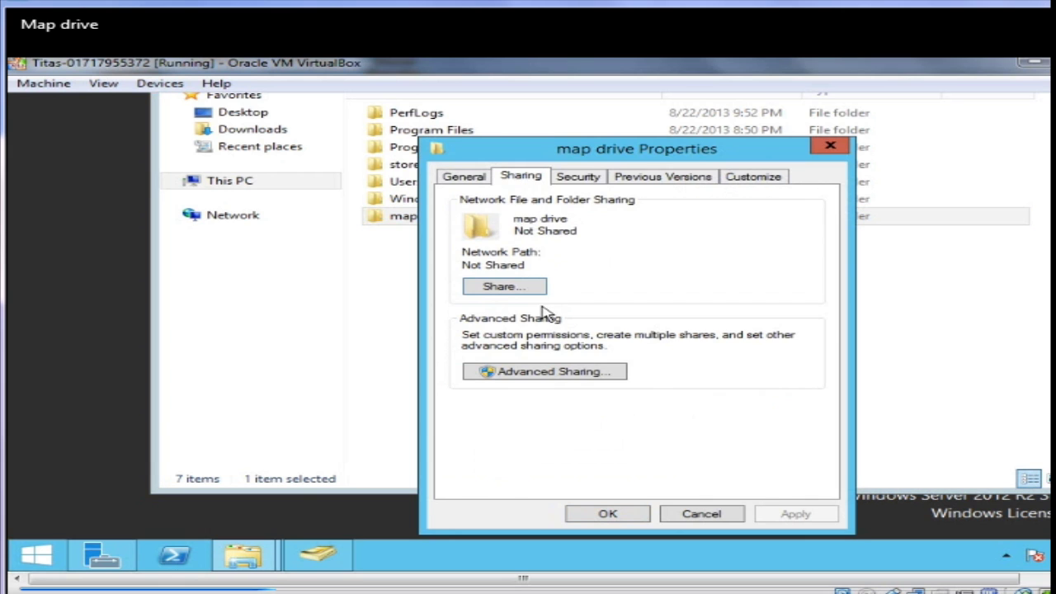
left_click(532, 373)
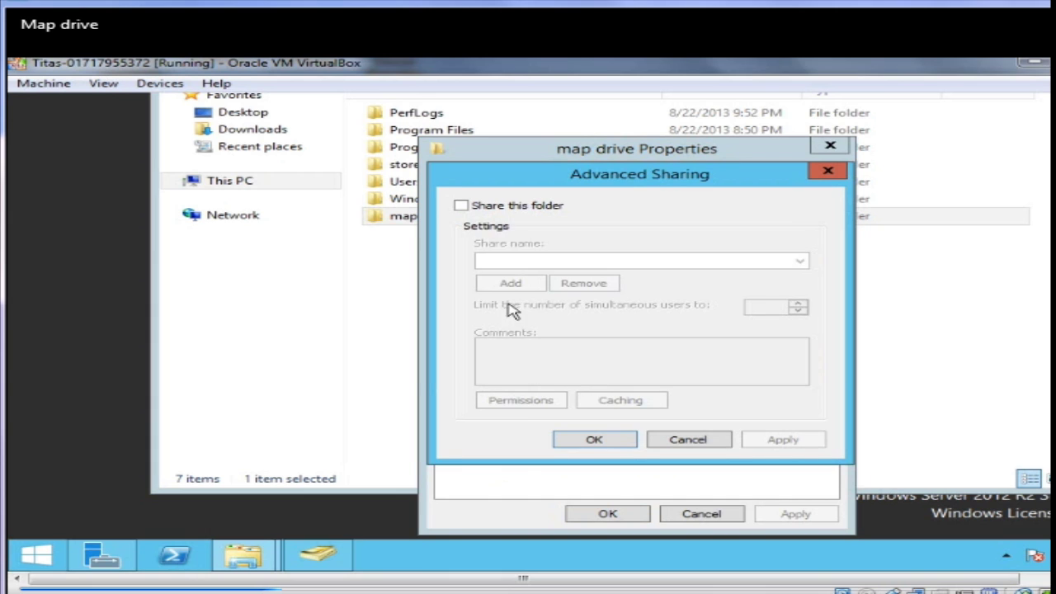
left_click(484, 207)
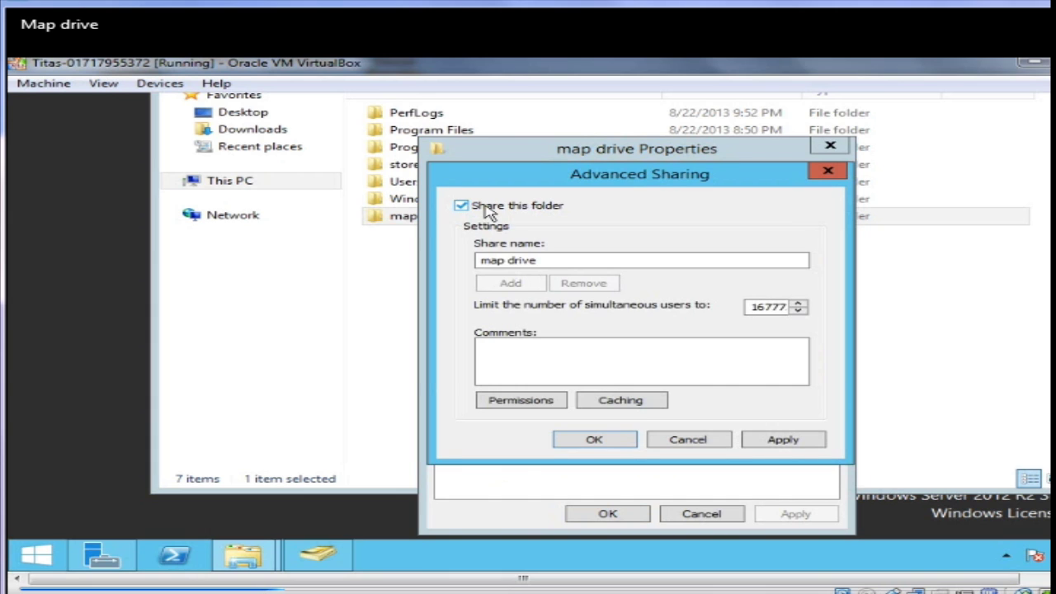
Give Everyone Full Control on the share, copy the path \\SARKERPC\map drive, and close
left_click(552, 405)
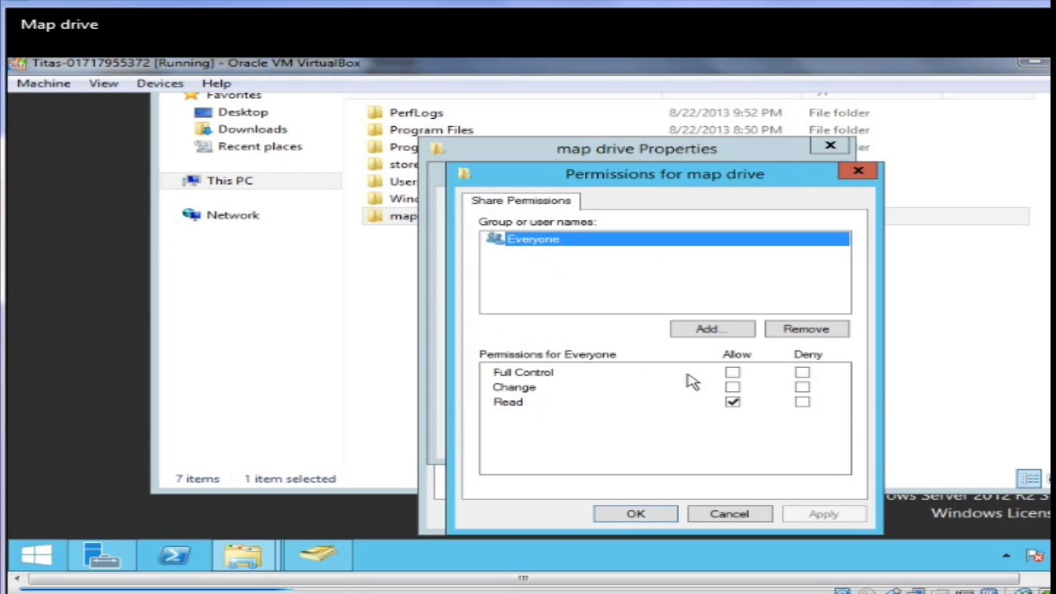
left_click(733, 372)
left_click(825, 515)
left_click(660, 520)
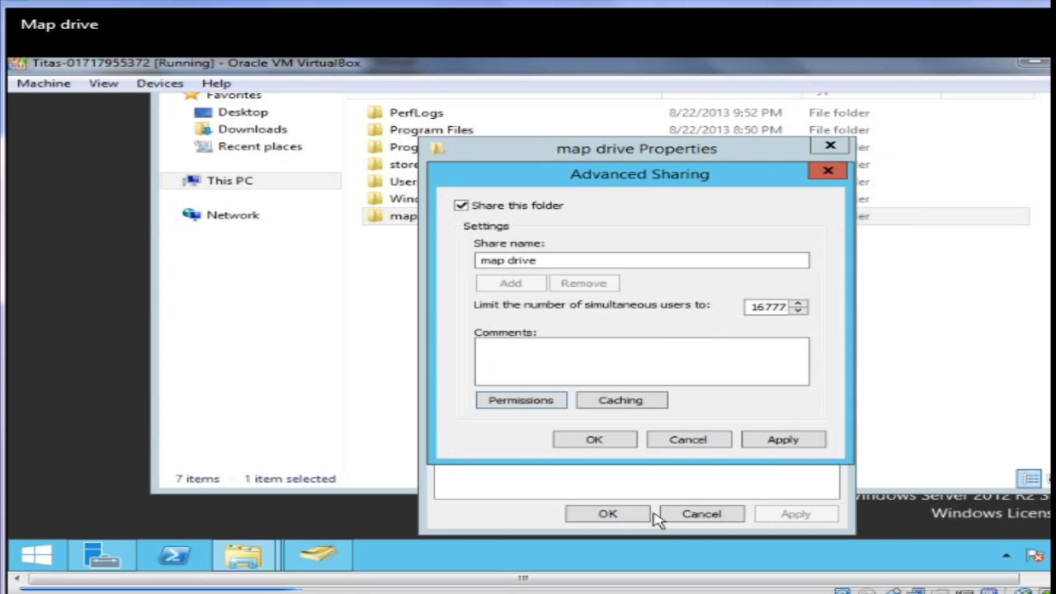
left_click(780, 443)
left_click(611, 445)
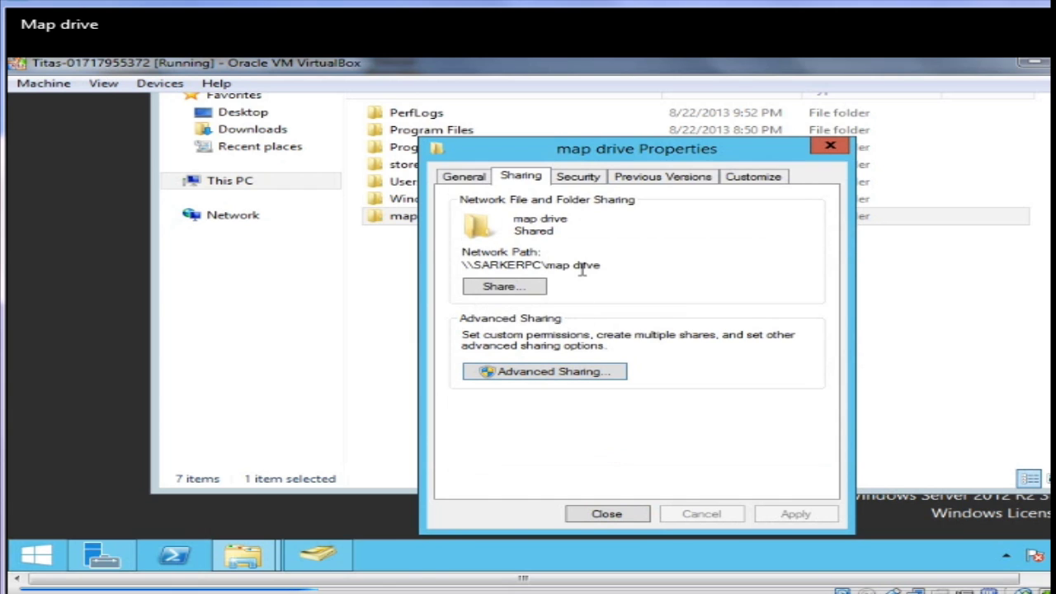
left_click_drag(609, 265, 458, 265)
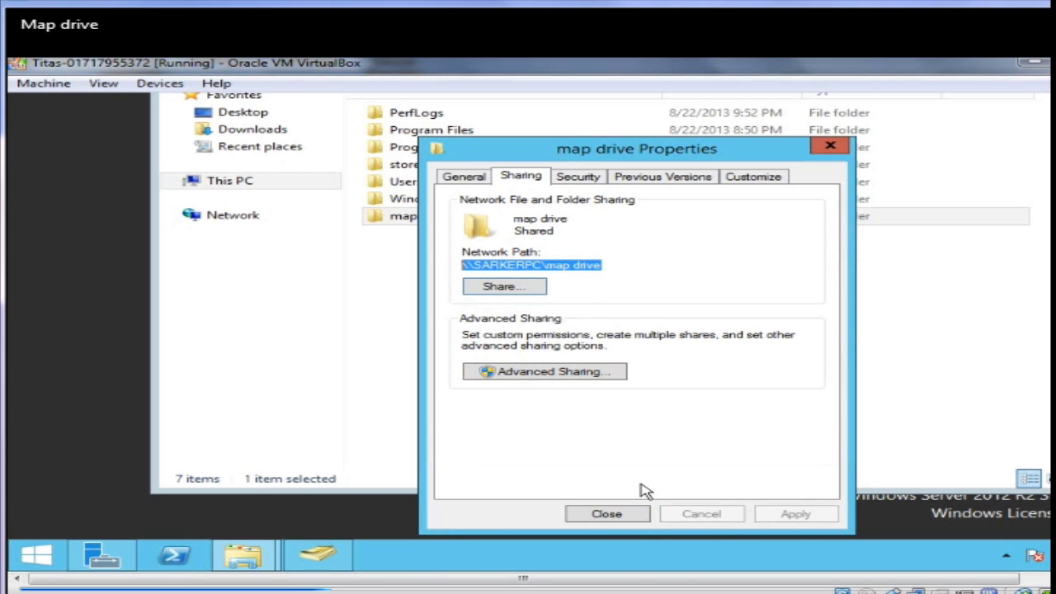
left_click(607, 515)
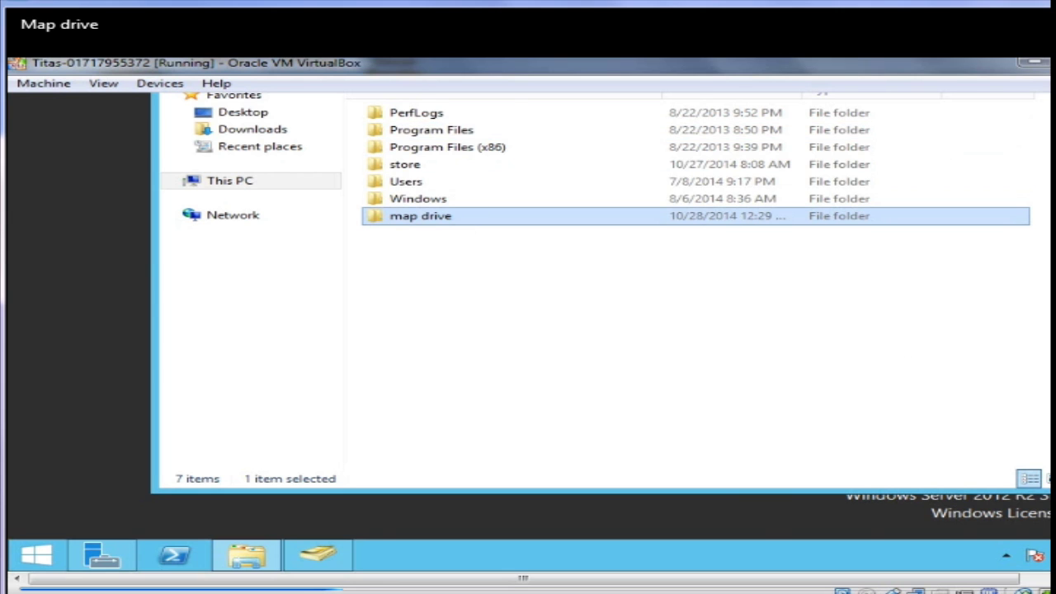
Close File Explorer and launch Group Policy Management from Server Manager's Tools menu
left_click(1038, 164)
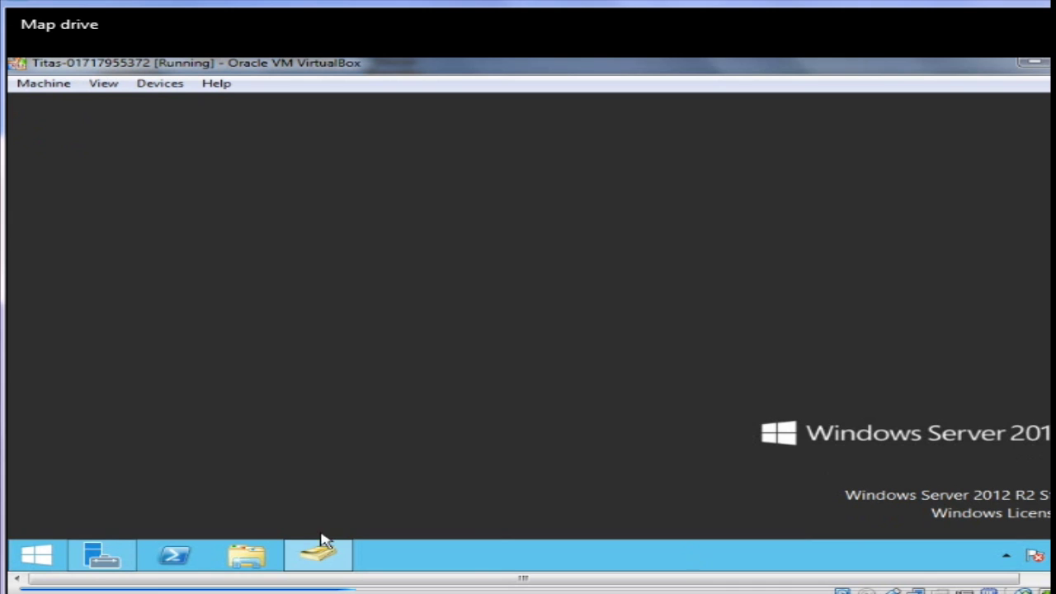
left_click(106, 554)
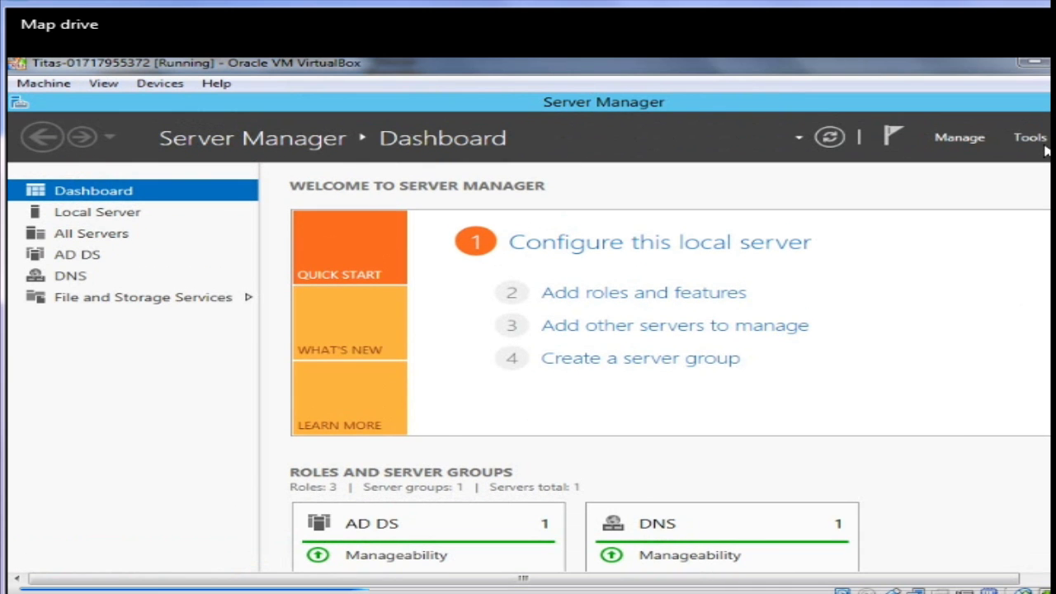
left_click(1041, 139)
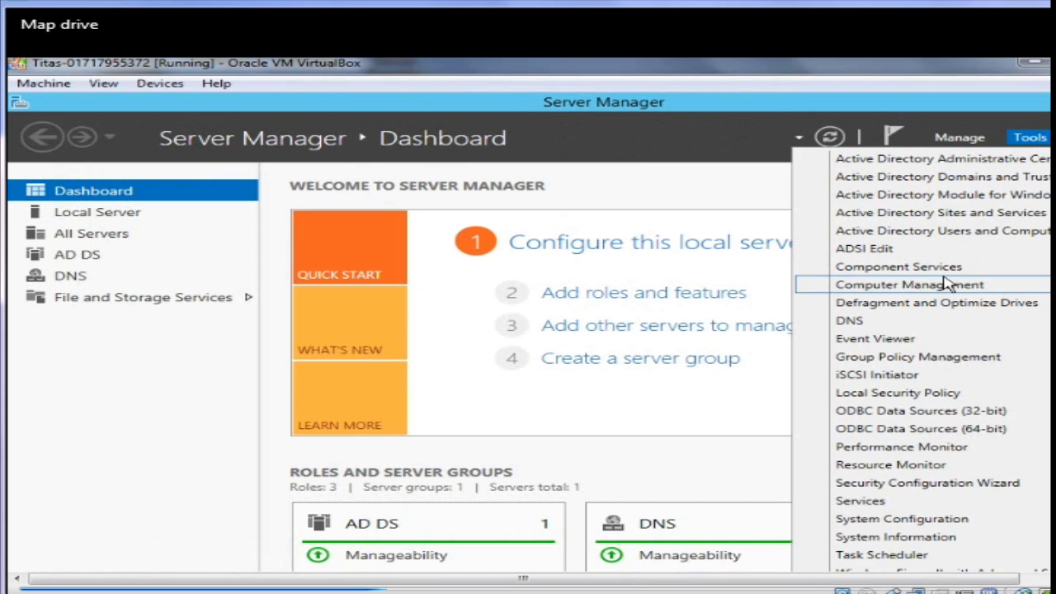
left_click(899, 358)
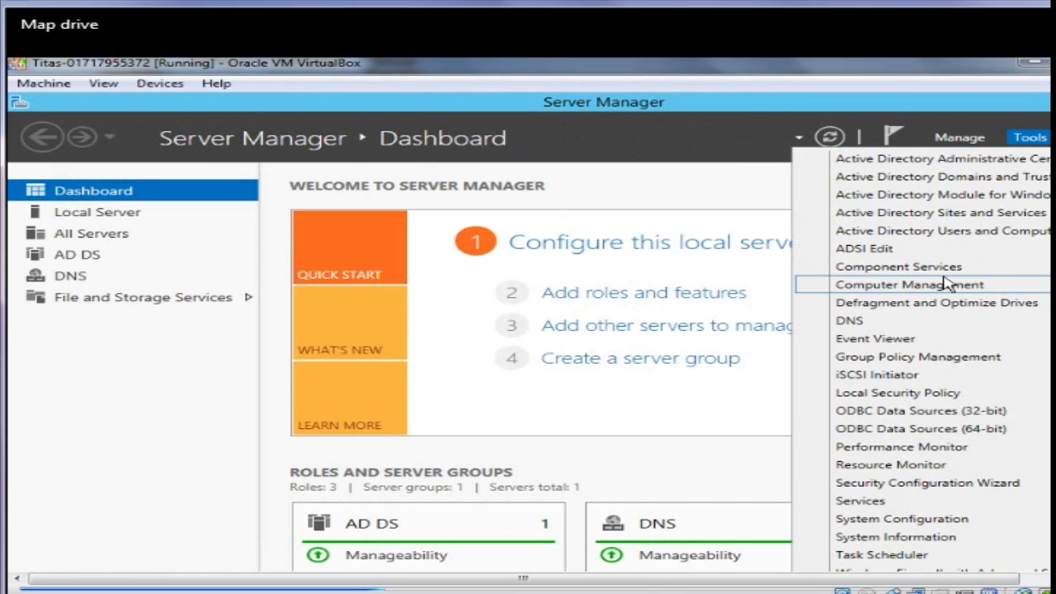
left_click(905, 361)
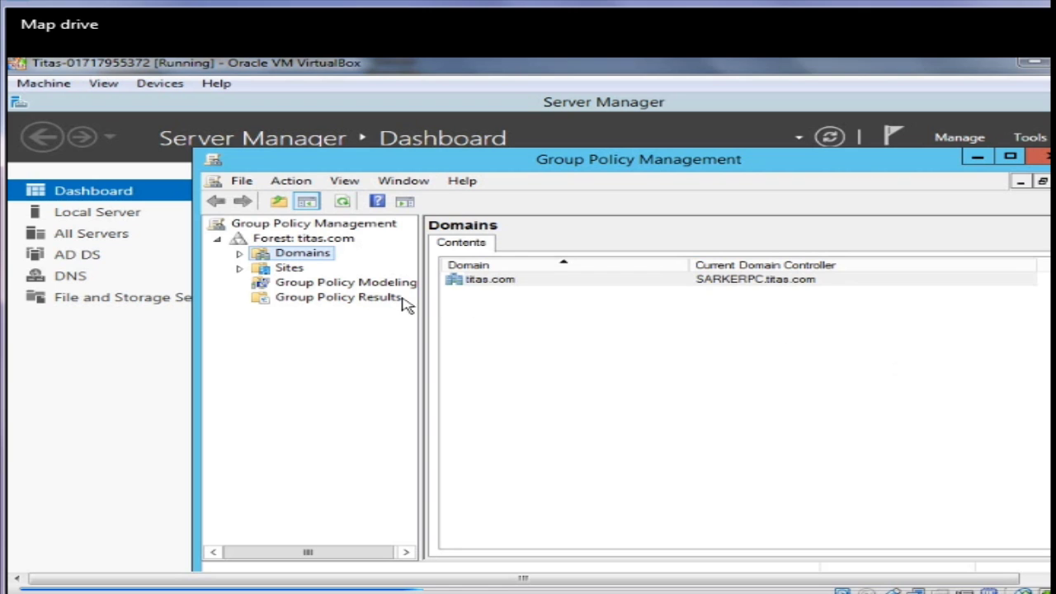
Expand Forest > Domains > titas.com and dismiss the GPO link warning
left_click(239, 254)
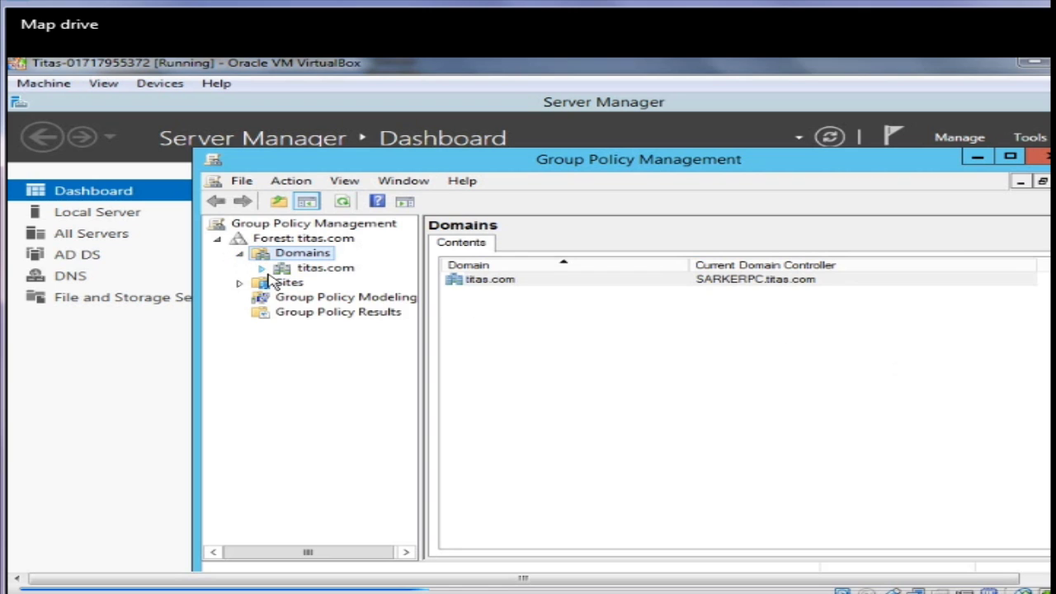
left_click(263, 269)
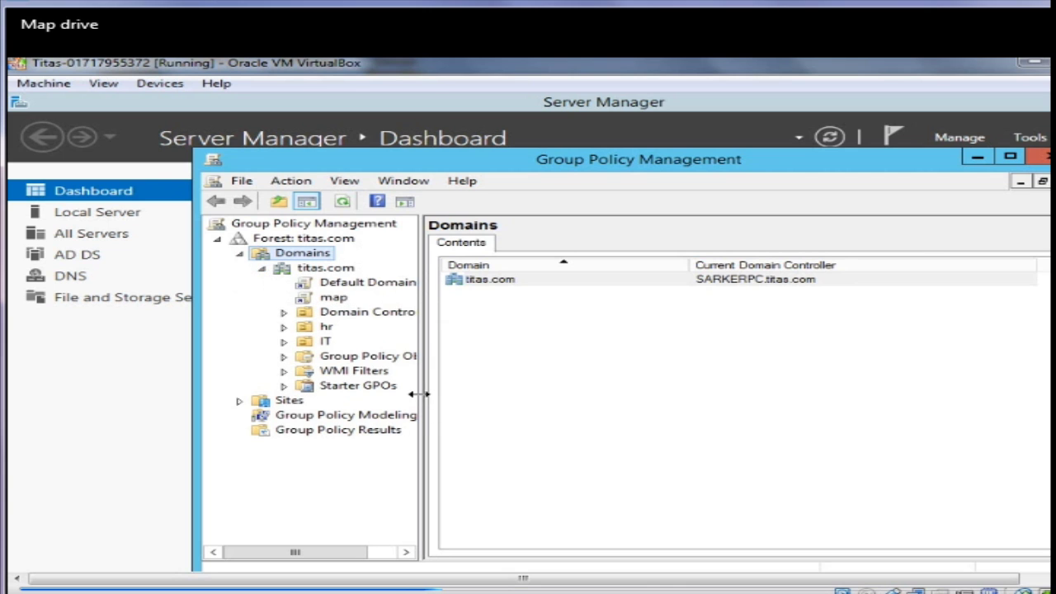
left_click_drag(349, 550, 404, 553)
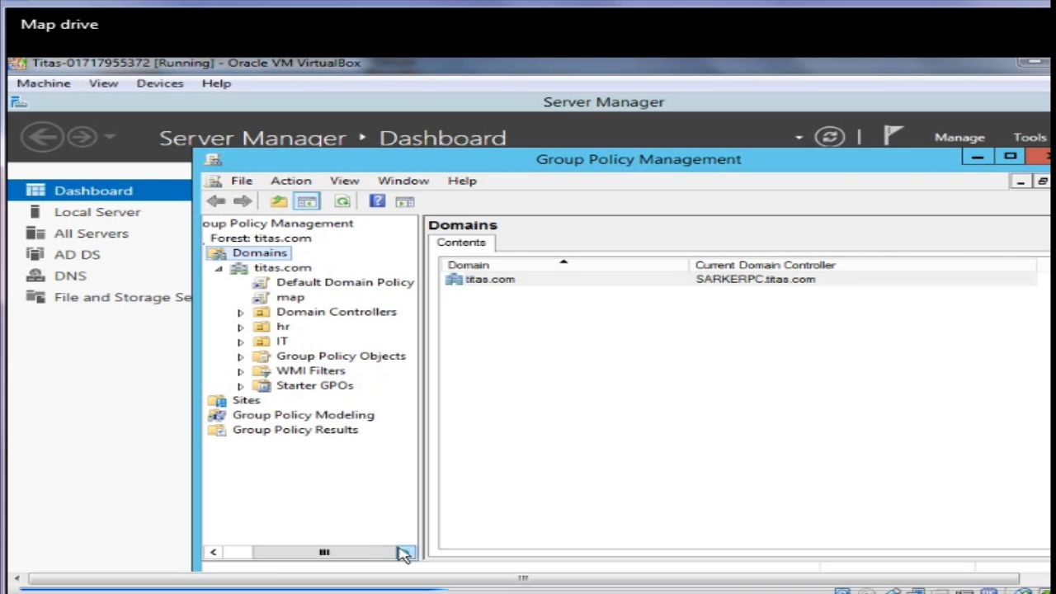
left_click(338, 284)
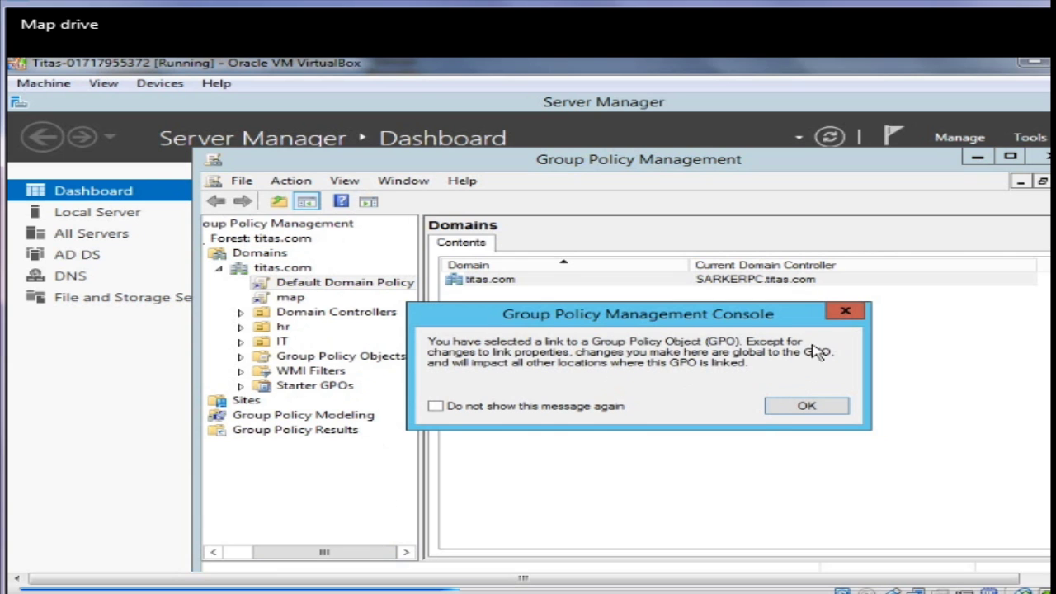
left_click(845, 311)
left_click(297, 280)
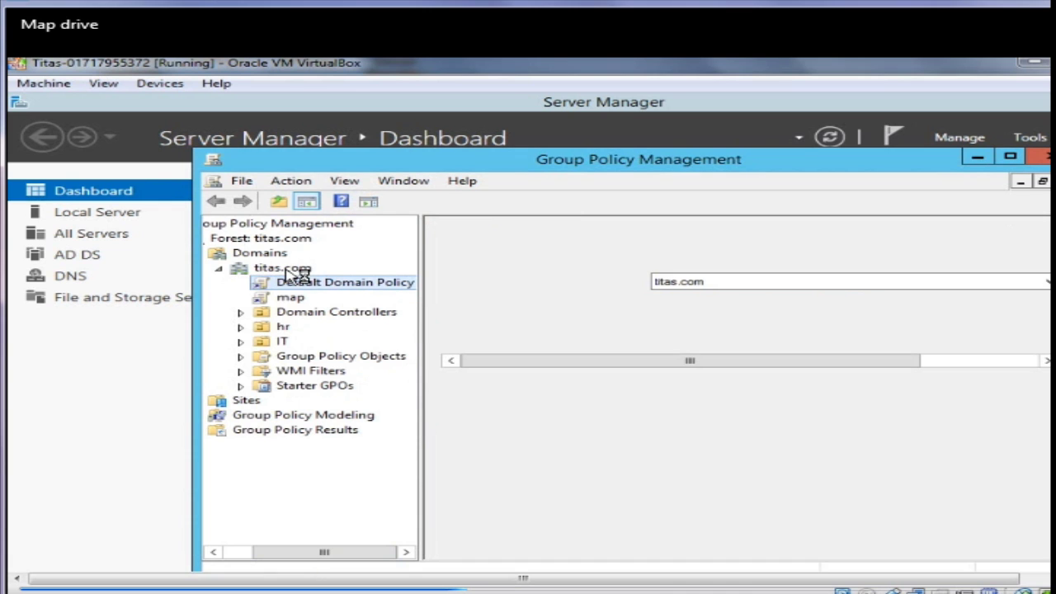
Create a GPO named 'map drive gpo' linked to titas.com and select it
right_click(288, 273)
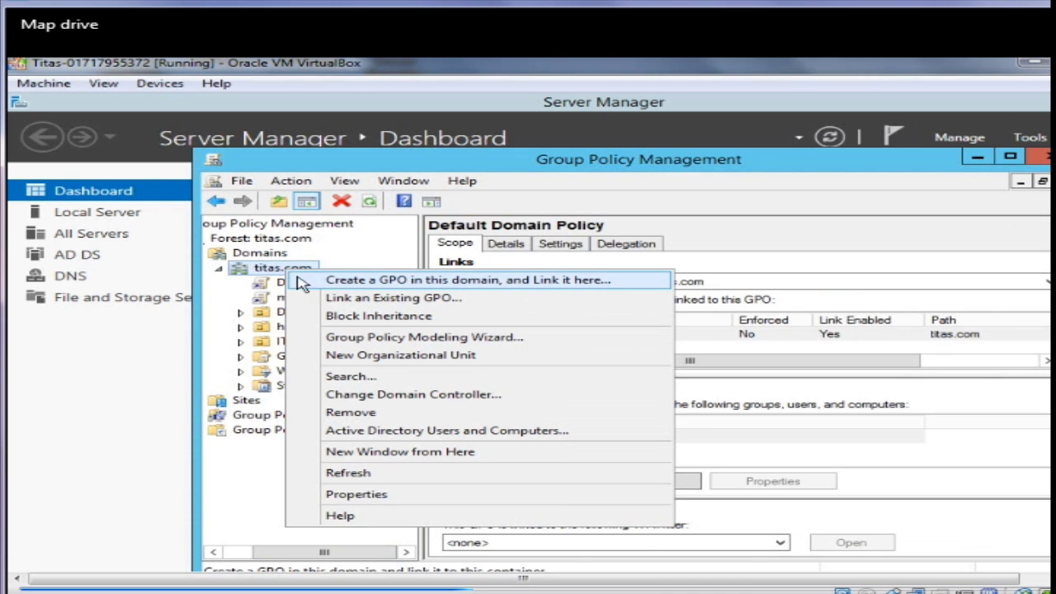
left_click(343, 281)
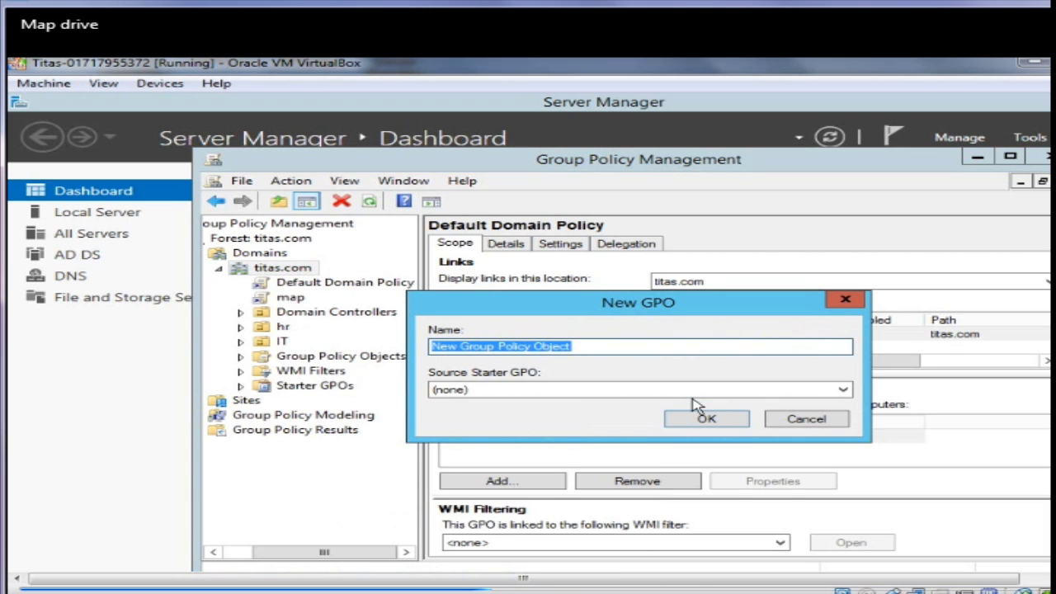
left_click_drag(586, 347, 424, 346)
type("ma")
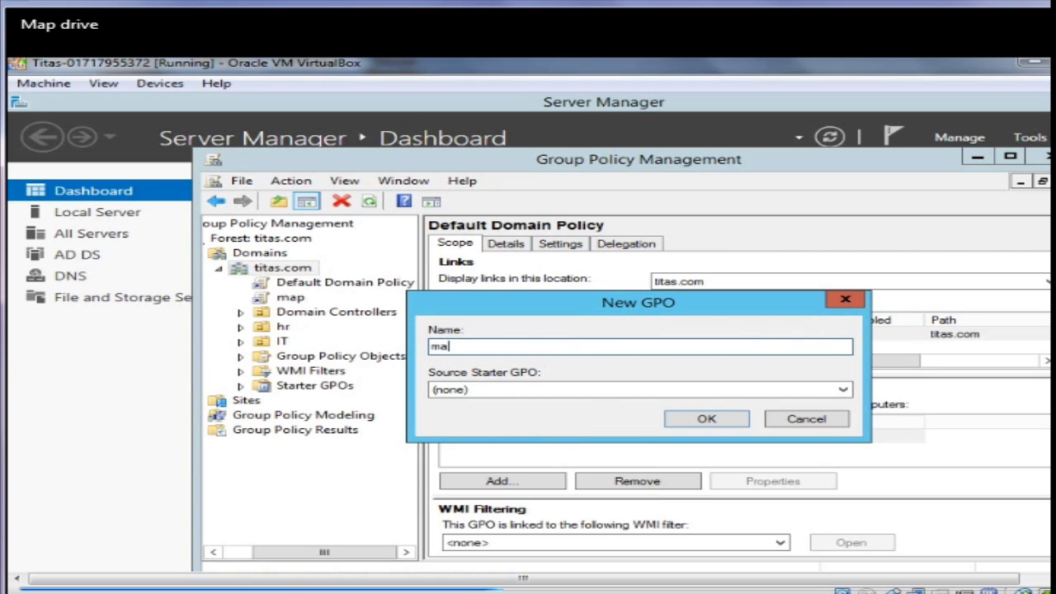
type("p d")
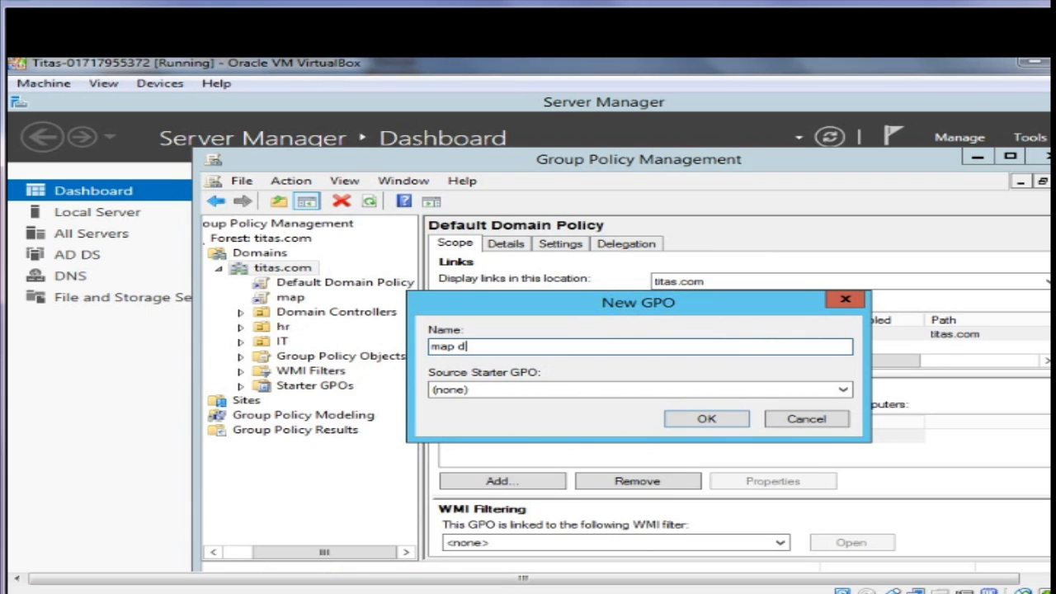
type("rive gpo")
left_click(697, 419)
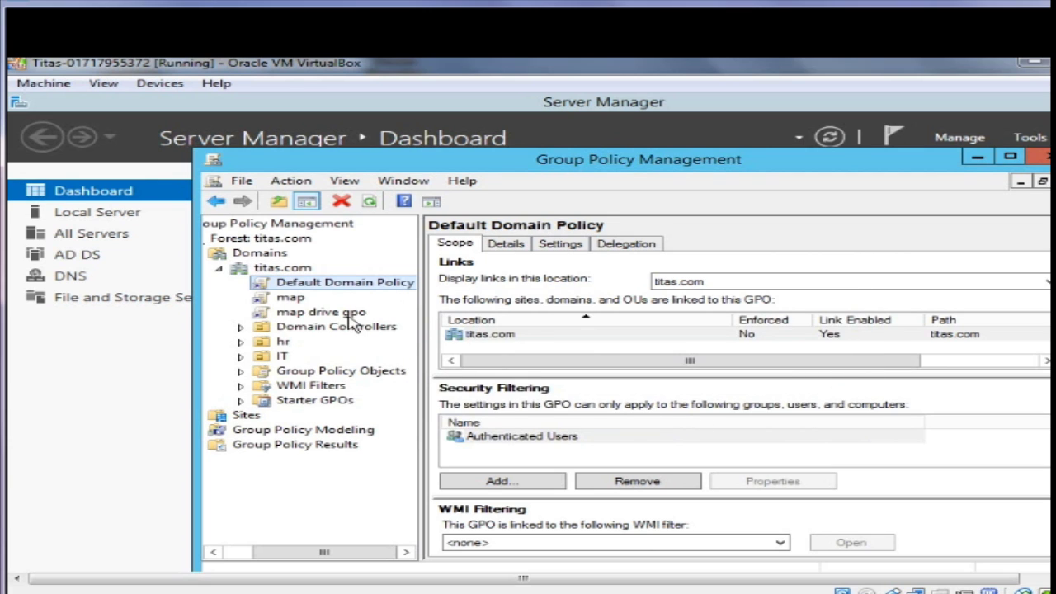
left_click(332, 313)
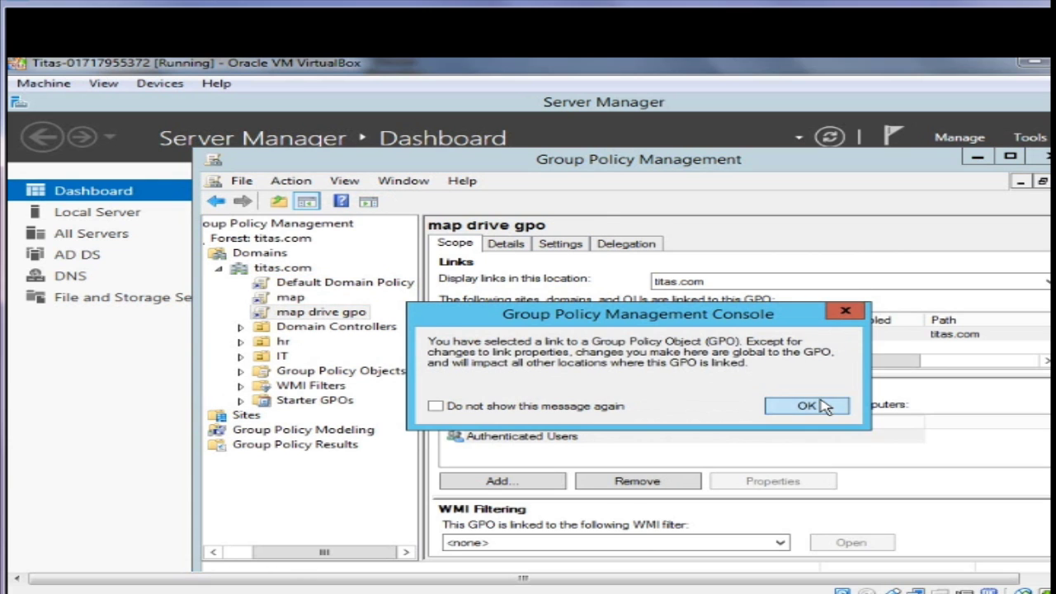
left_click(823, 405)
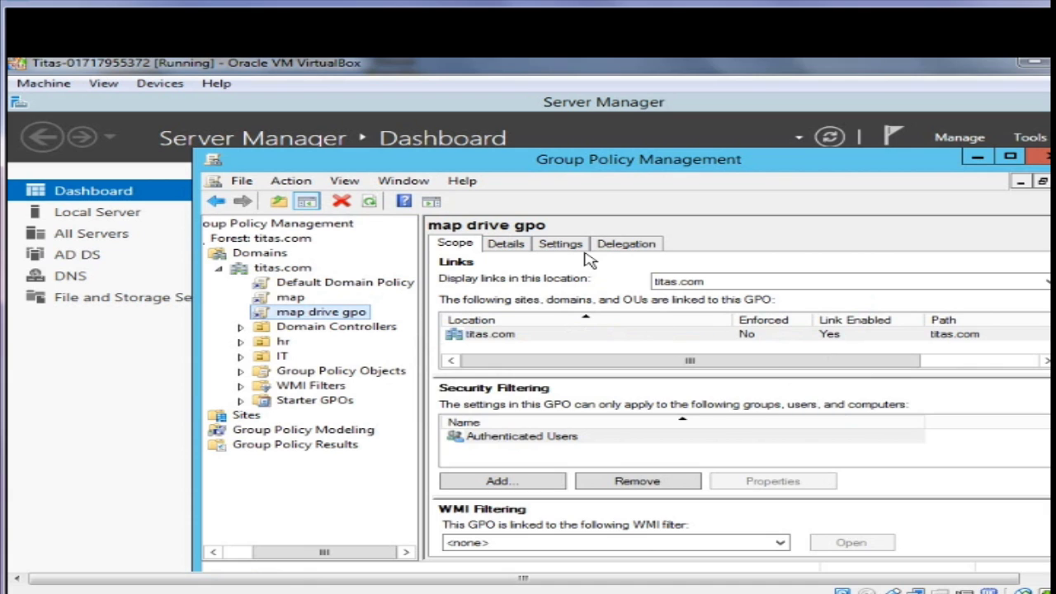
Open map drive gpo in the Group Policy Management Editor
left_click(560, 243)
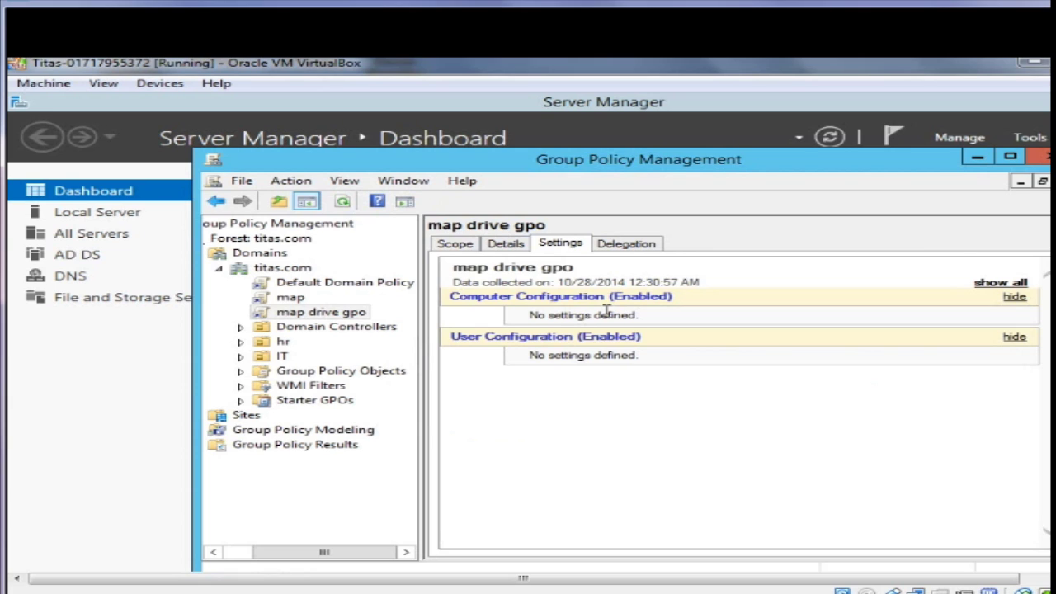
right_click(353, 317)
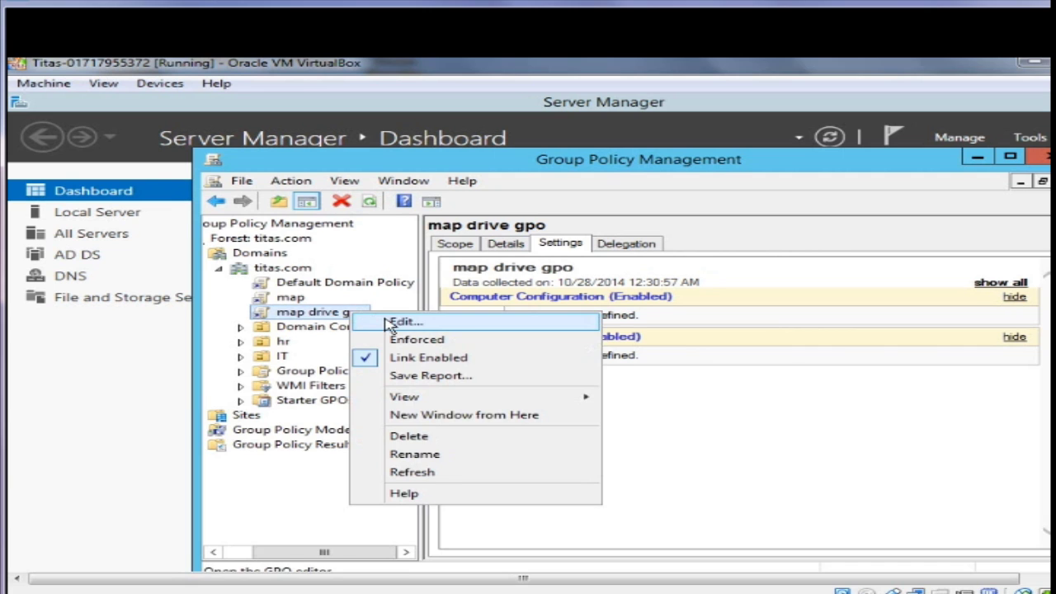
left_click(388, 323)
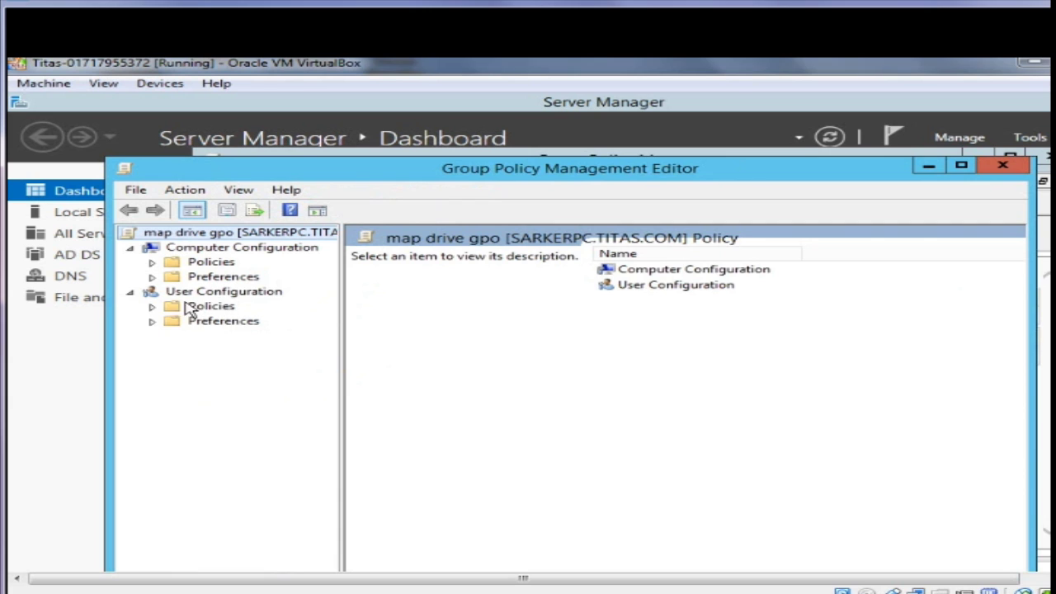
Add a new Mapped Drive under User Configuration > Preferences > Windows Settings > Drive Maps
left_click(153, 322)
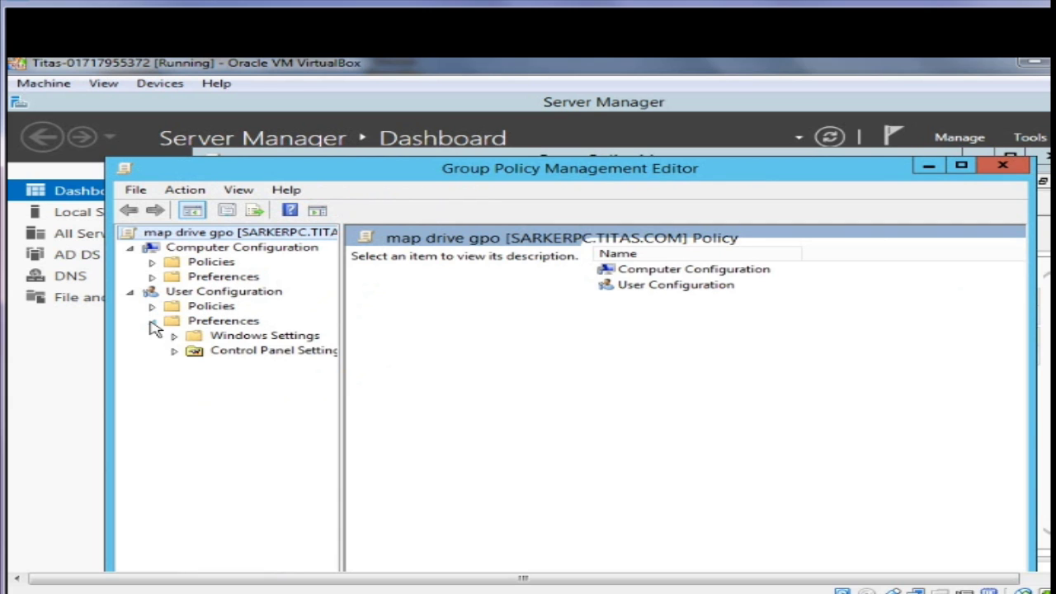
left_click(175, 337)
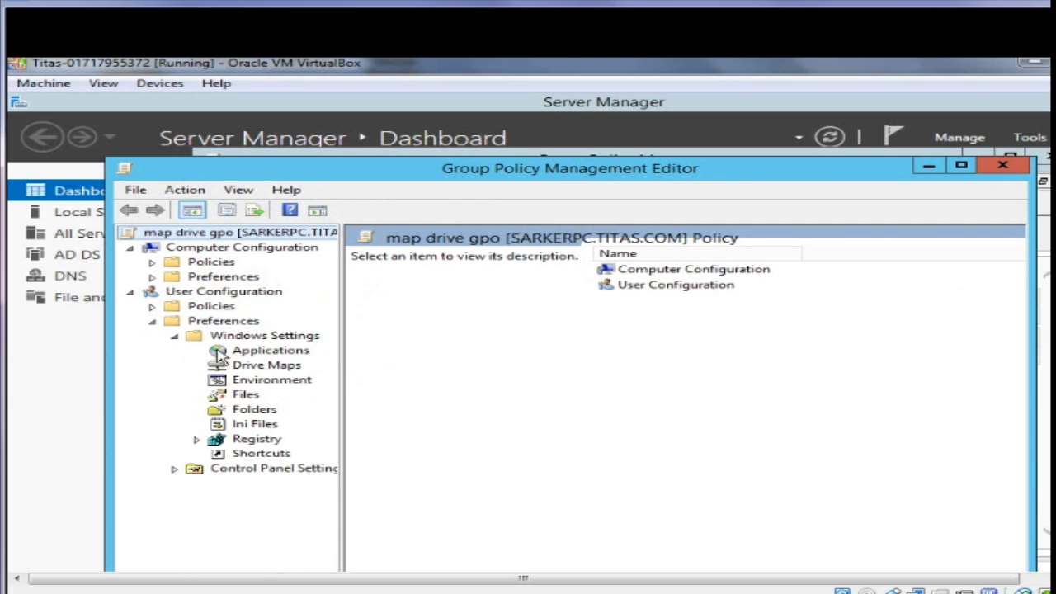
left_click(254, 368)
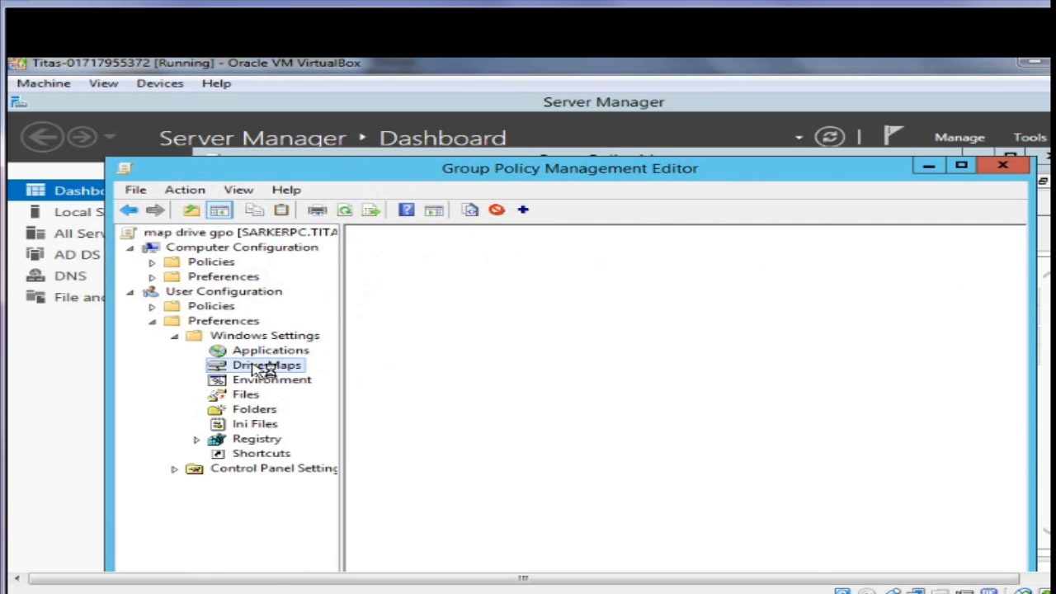
right_click(717, 376)
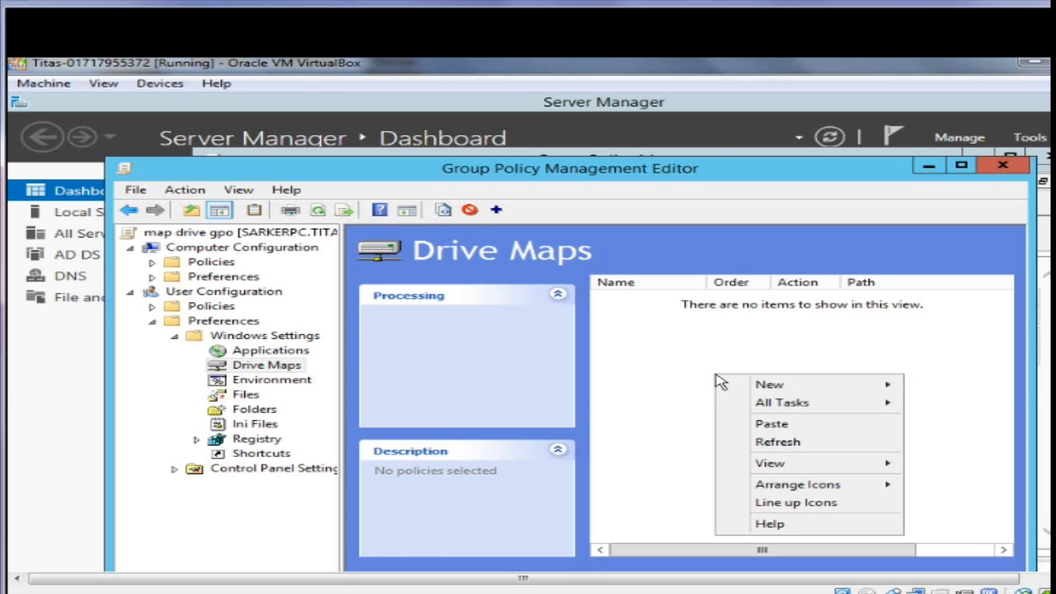
mouse_move(771, 385)
left_click(938, 393)
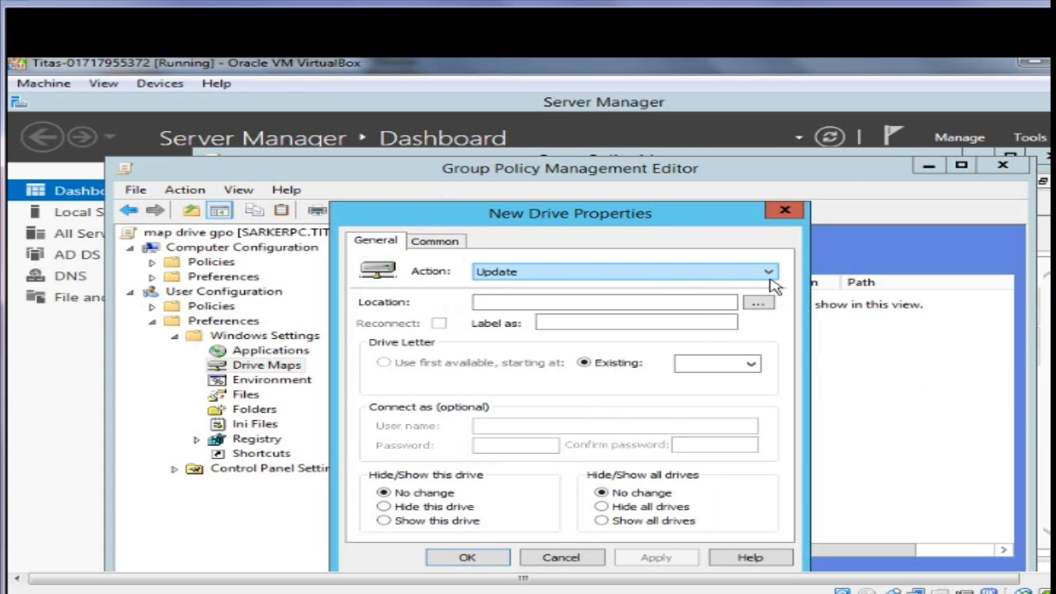
Set the mapping action to Create with location \\SARKERPC\map drive
left_click(768, 274)
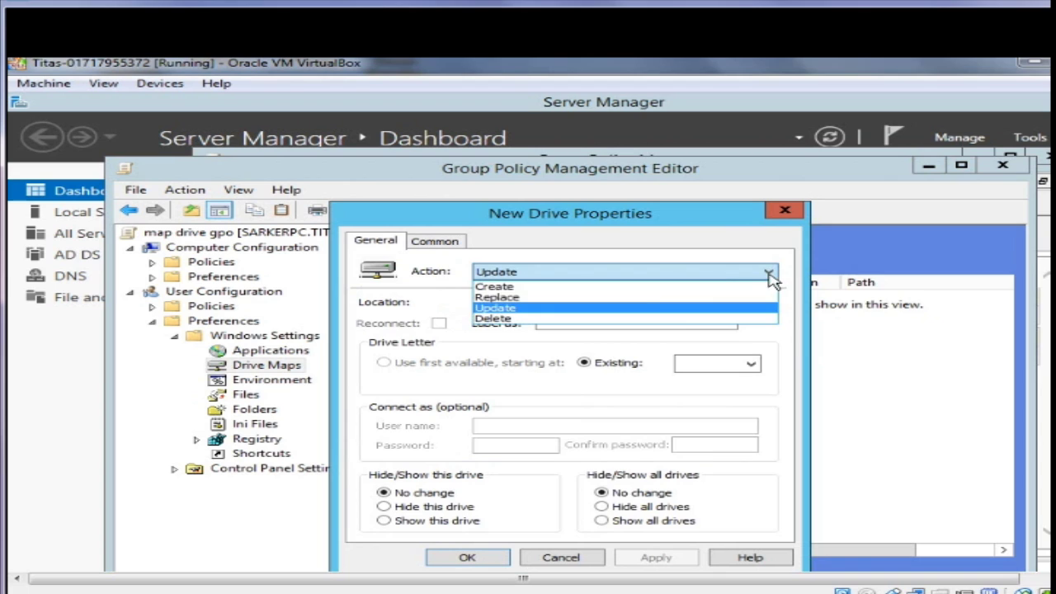
left_click(588, 287)
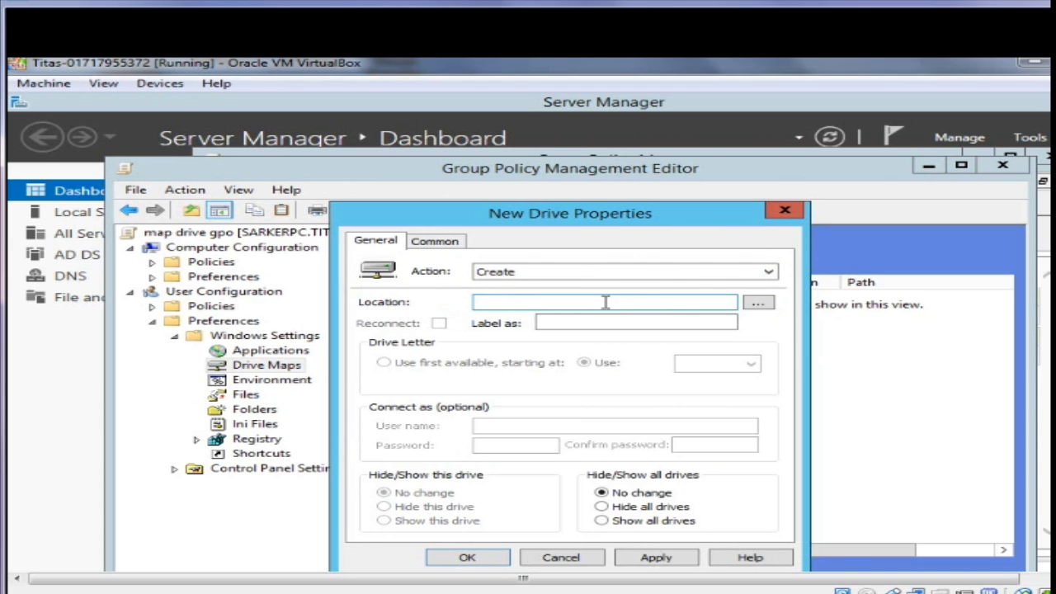
left_click(606, 302)
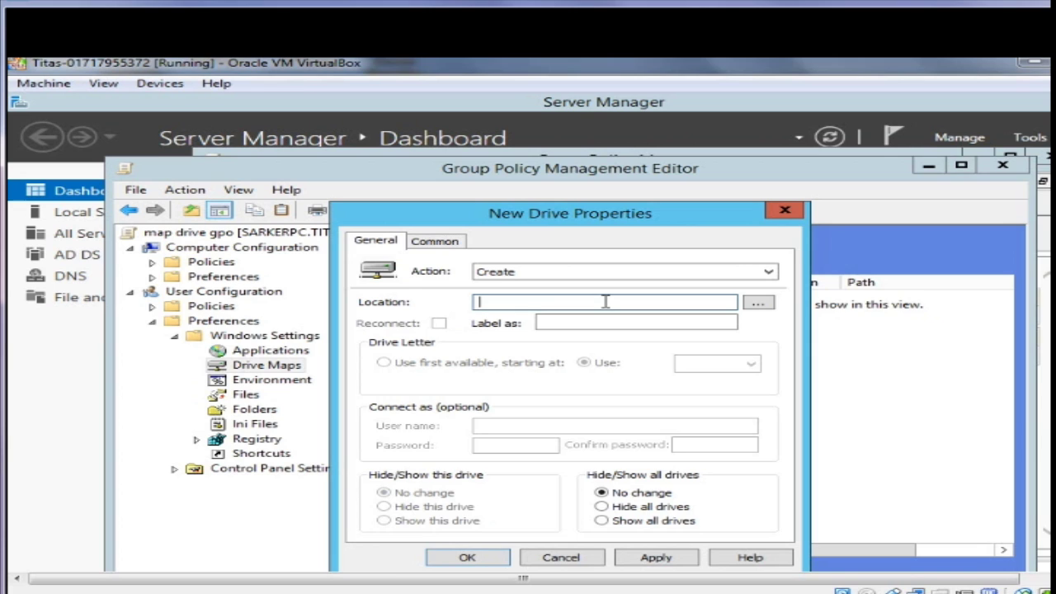
type("\\\\SARKERPC\\map drive")
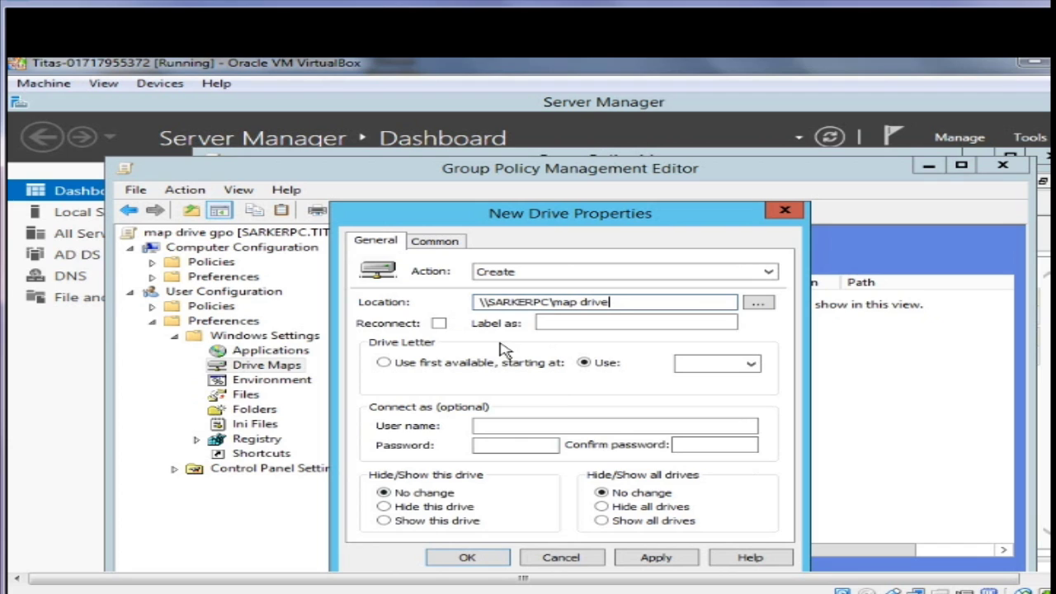
Assign drive letter M, choose Show this drive and Show all drives, and save
left_click(733, 367)
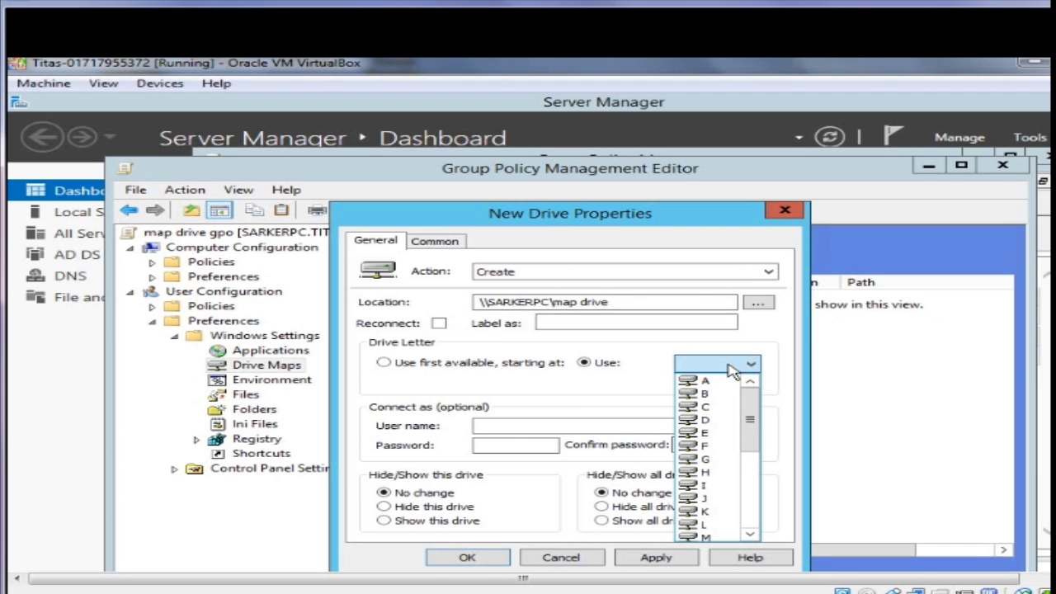
left_click_drag(750, 419, 749, 473)
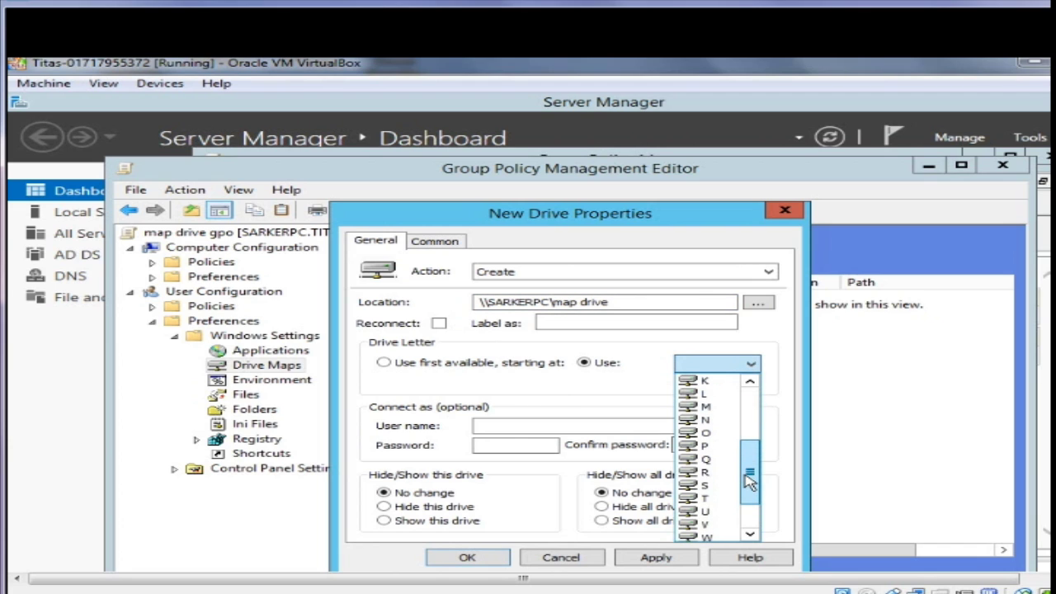
left_click(714, 406)
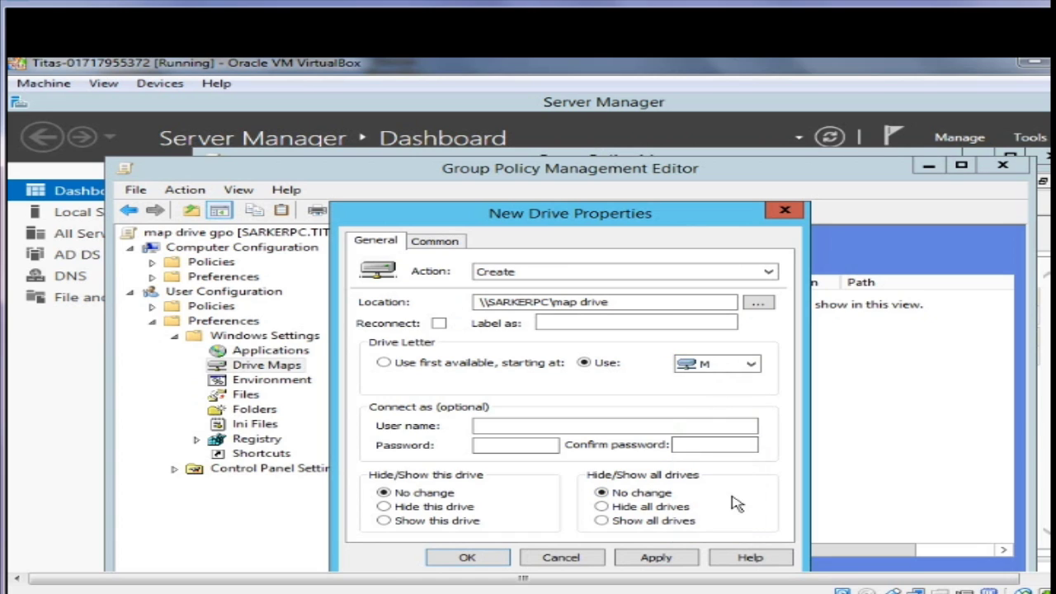
left_click(435, 523)
left_click(601, 523)
left_click(654, 557)
left_click(469, 558)
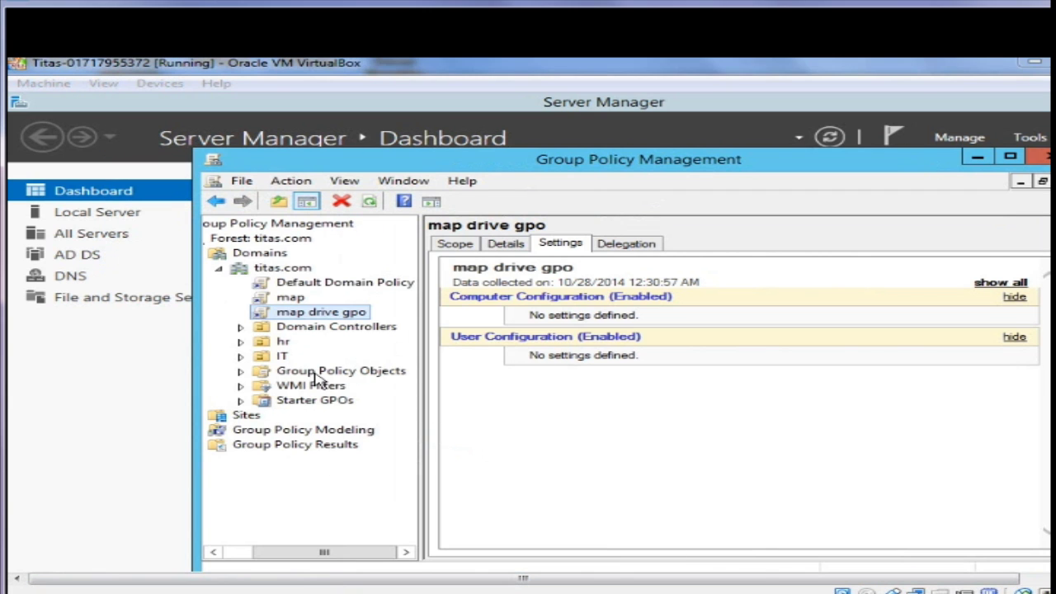
Link the existing map drive gpo from titas.com to the hr OU
right_click(278, 343)
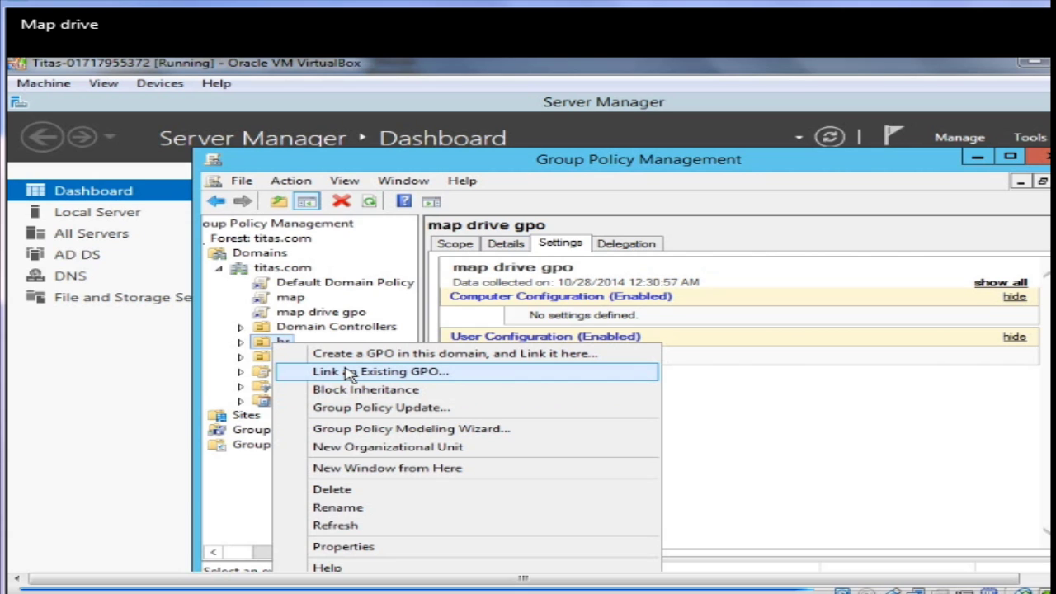
left_click(350, 372)
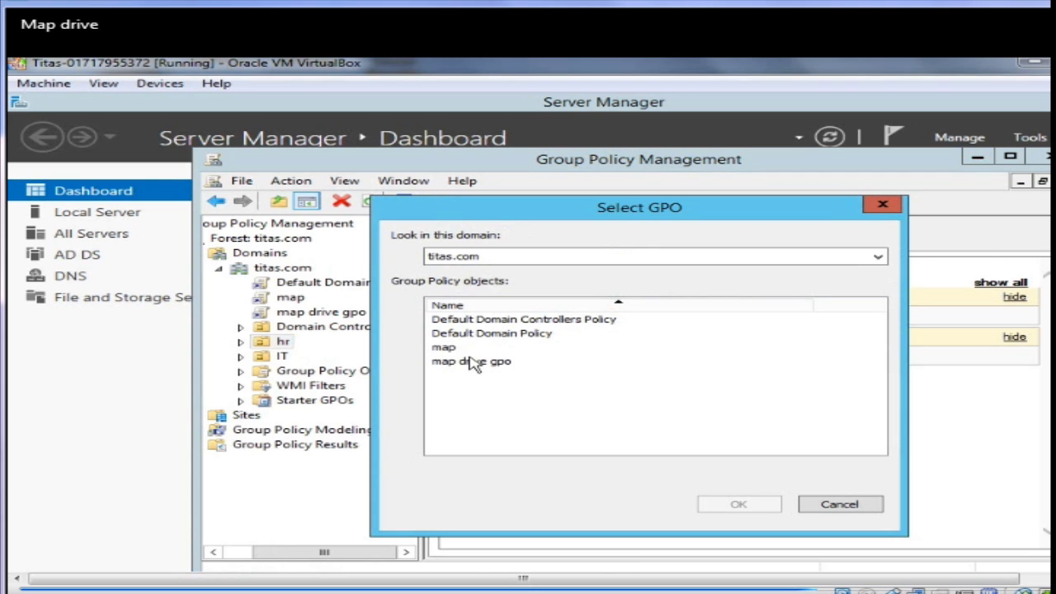
left_click(482, 257)
left_click(484, 271)
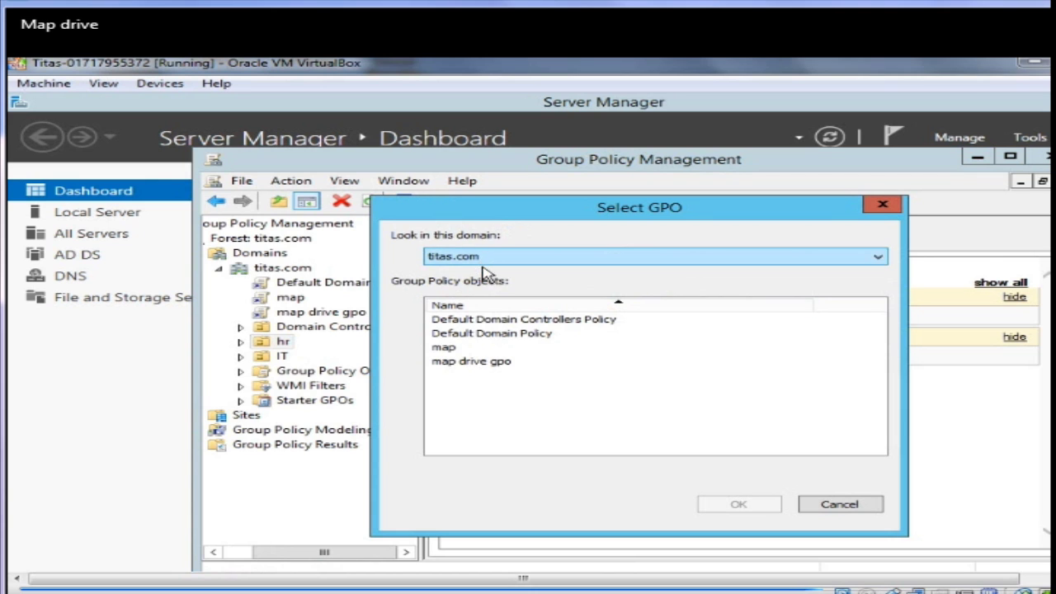
left_click(472, 363)
left_click(737, 504)
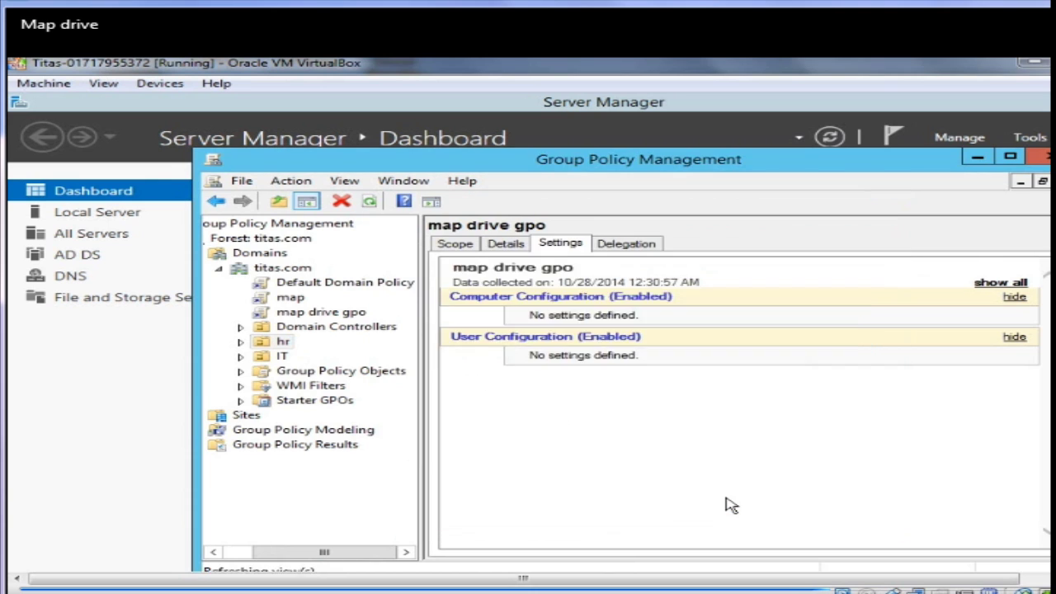
Check hr's linked GPOs, then close Group Policy Management
left_click(242, 341)
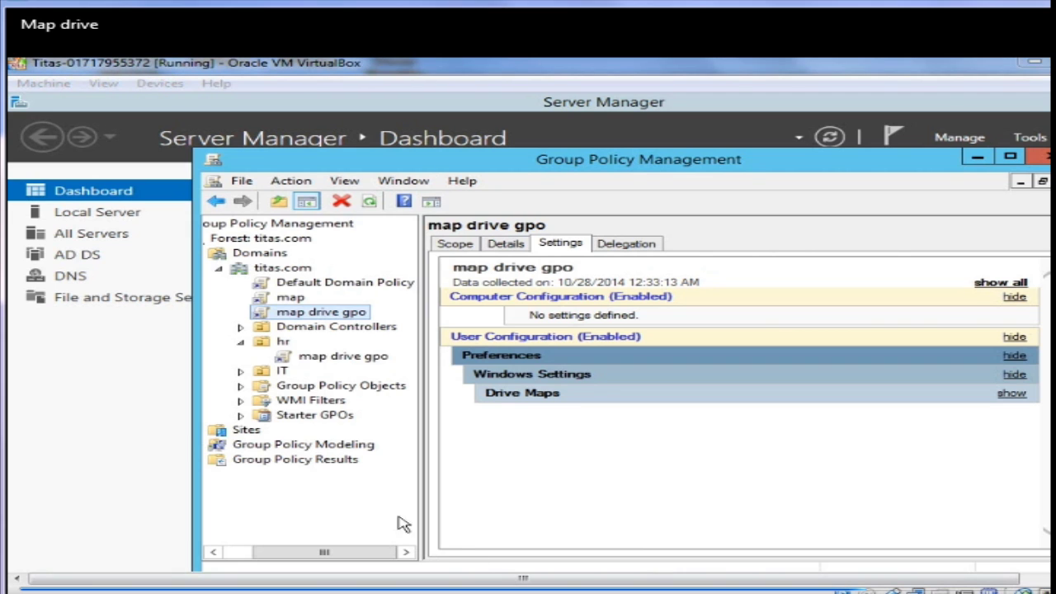
left_click(278, 344)
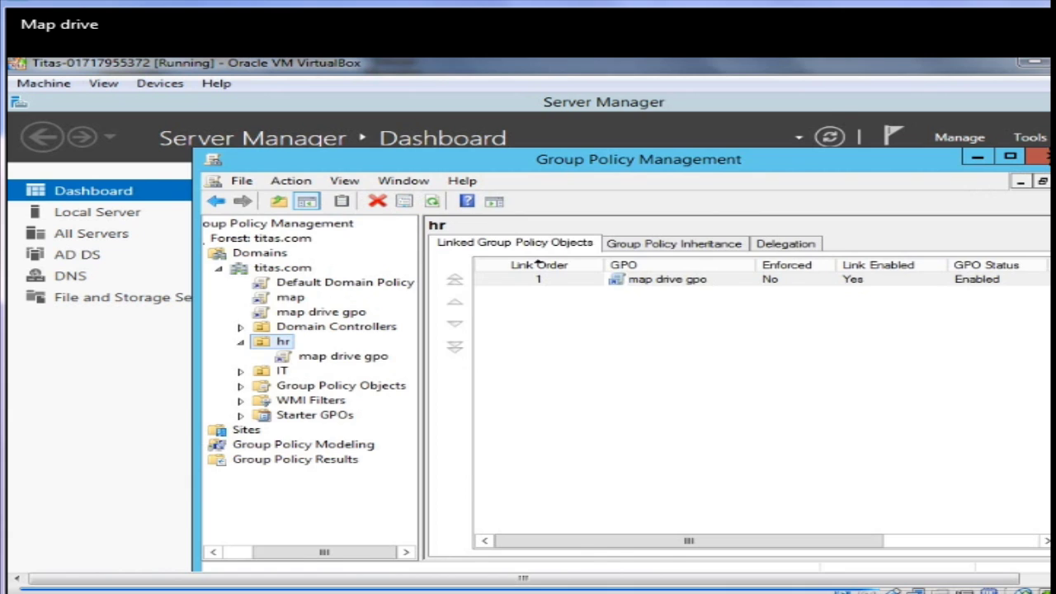
left_click(1043, 157)
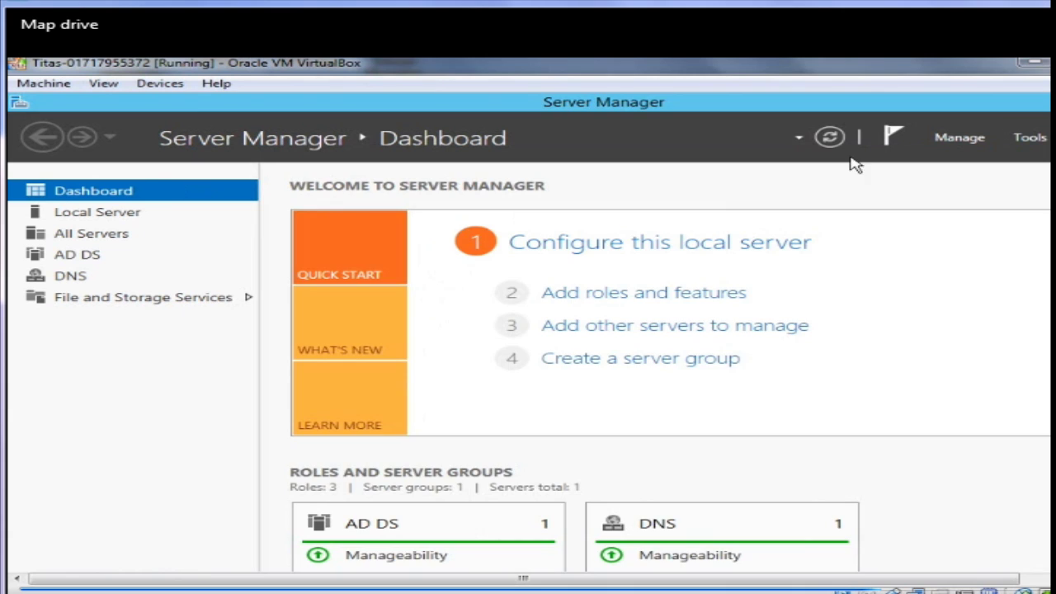
Open Active Directory Users and Computers and start a new user in the hr OU
left_click(1023, 138)
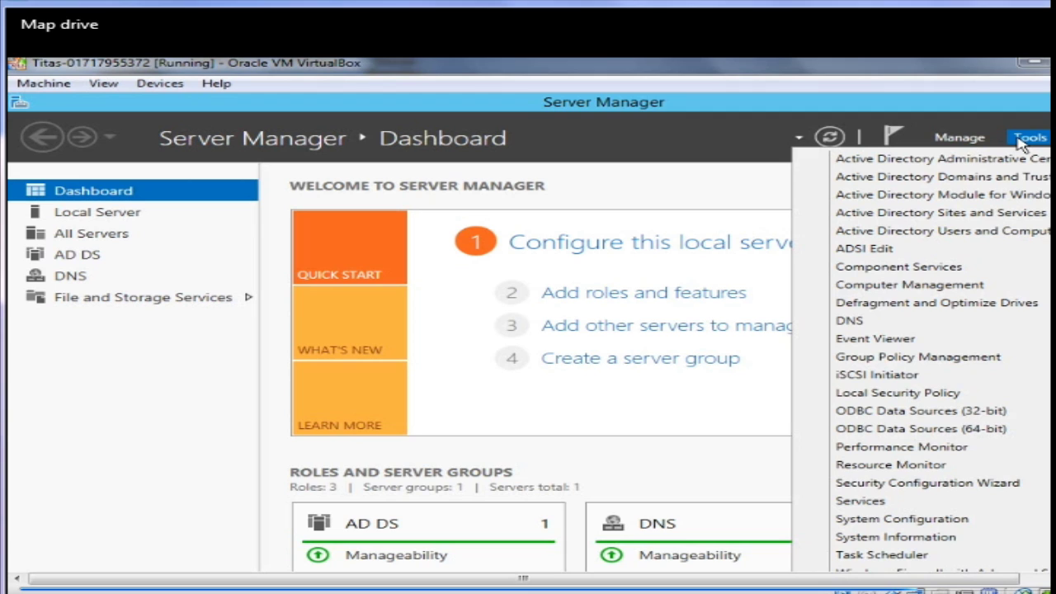
left_click(967, 231)
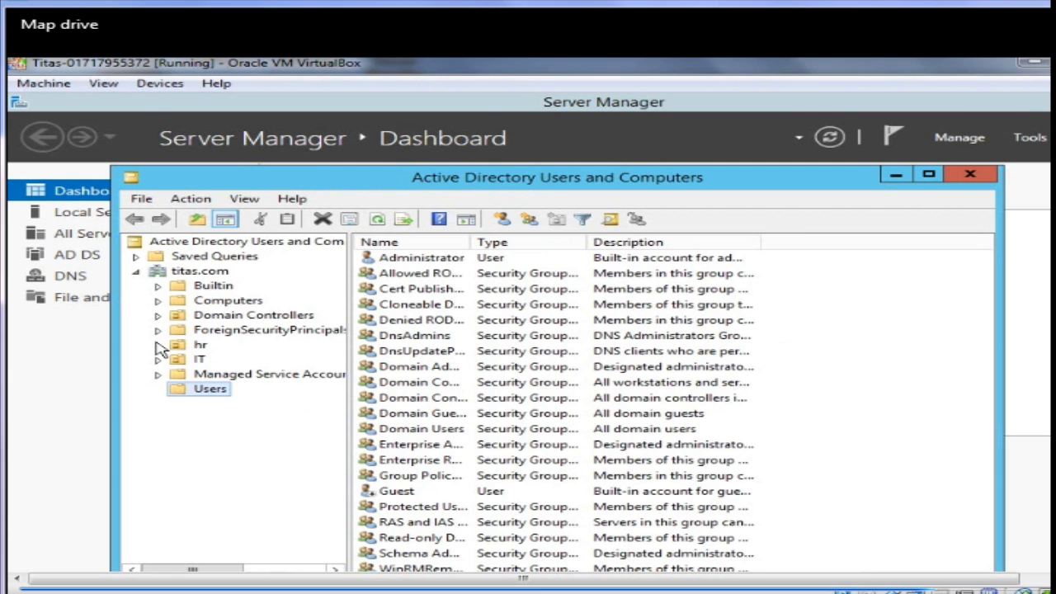
left_click(157, 346)
left_click(196, 346)
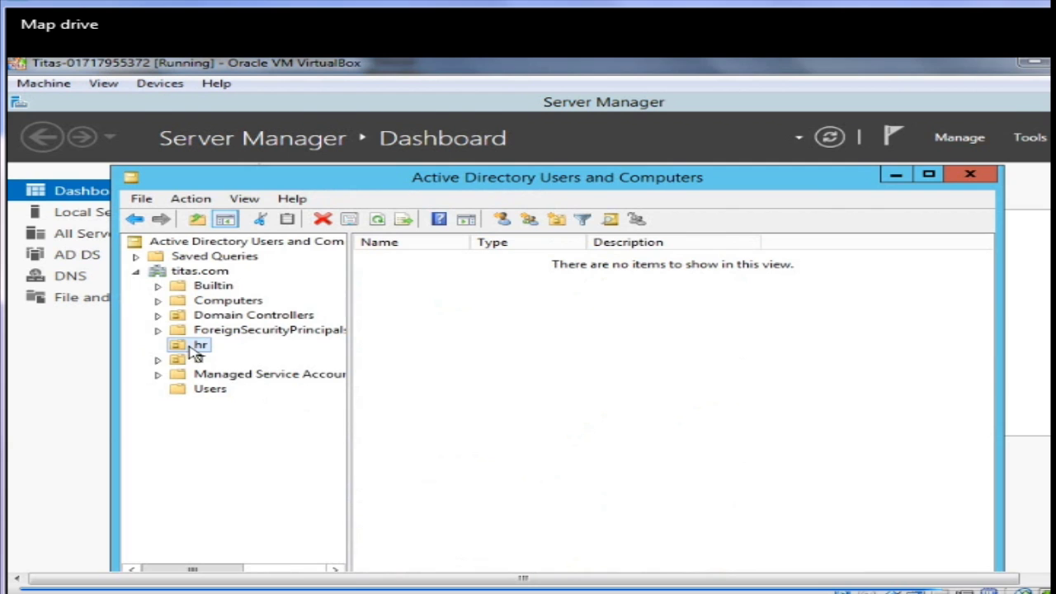
right_click(194, 348)
mouse_move(261, 430)
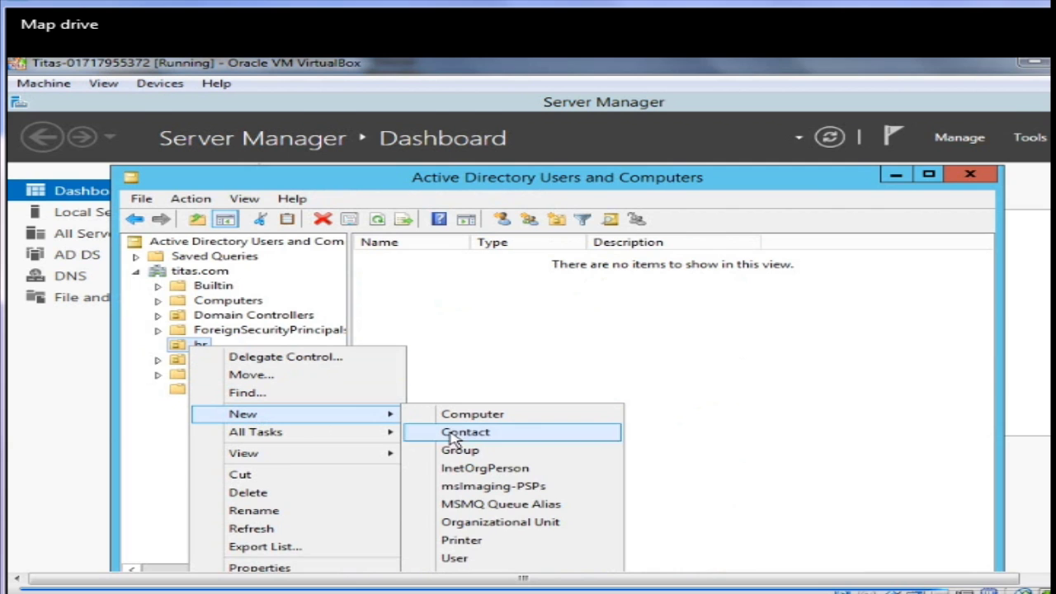
left_click(492, 559)
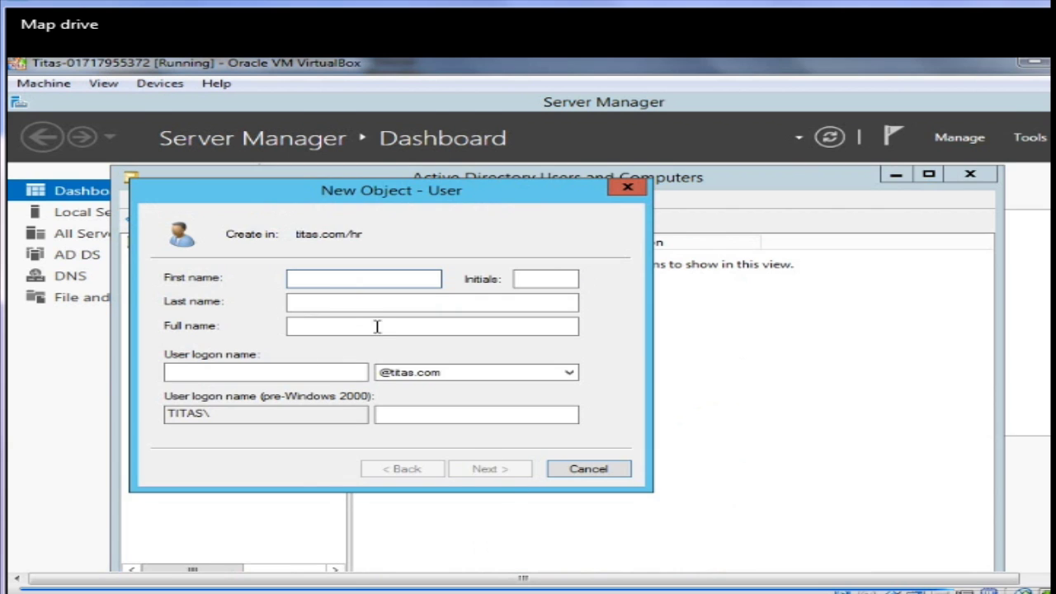
Enter first name hr, last name test, and user logon name hrtest
type("test")
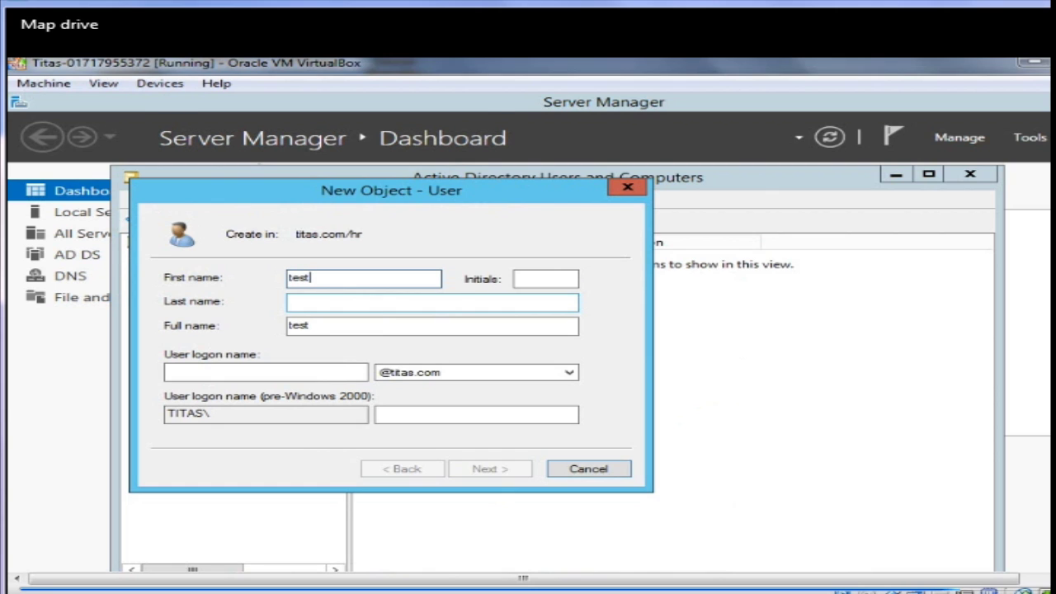
key("Tab")
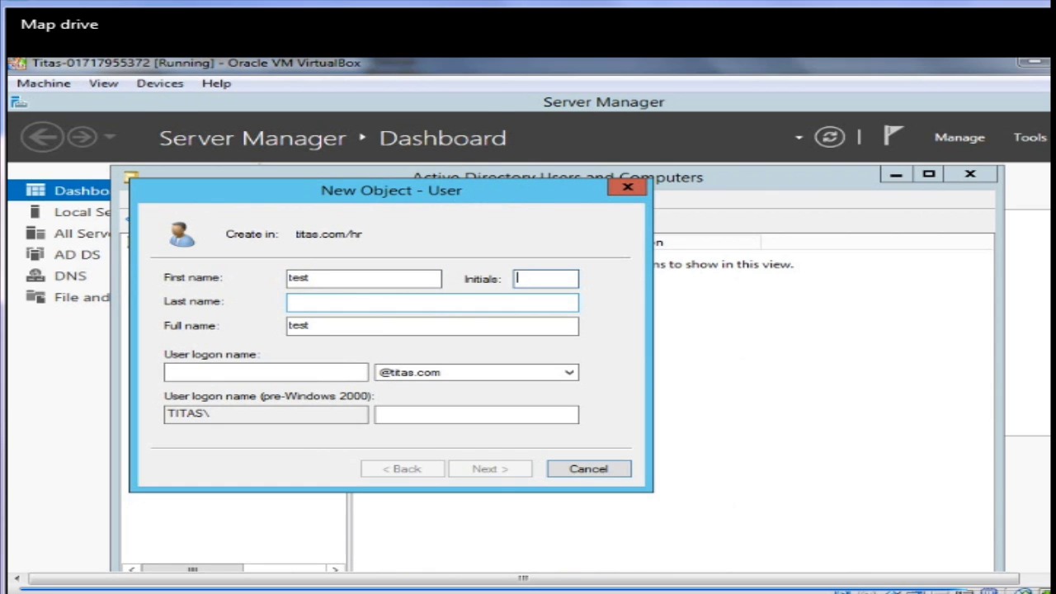
key("Tab")
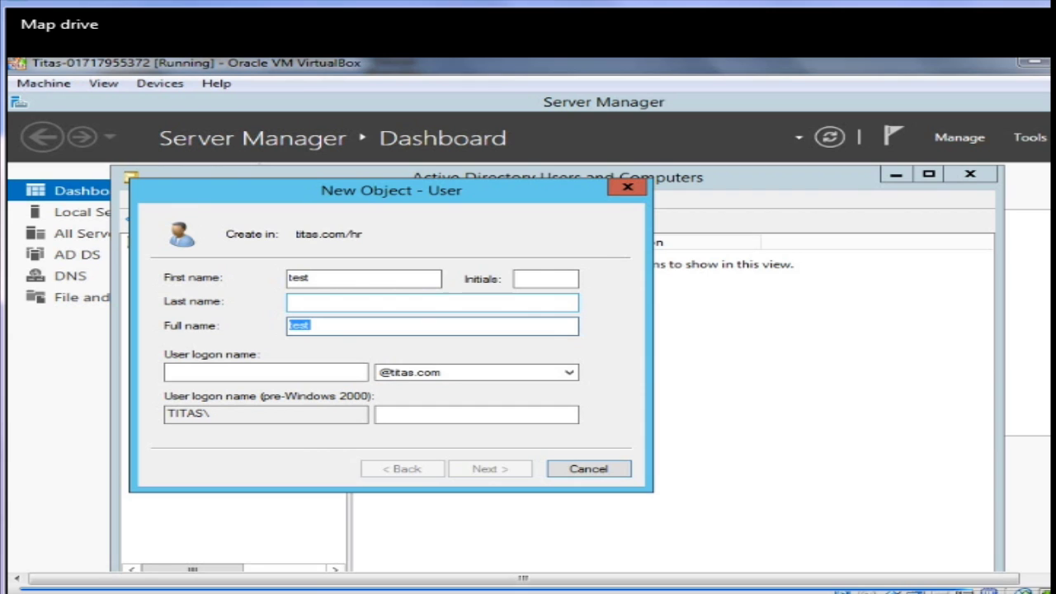
key("Tab")
key("Tab")
key("Tab")
key("Tab")
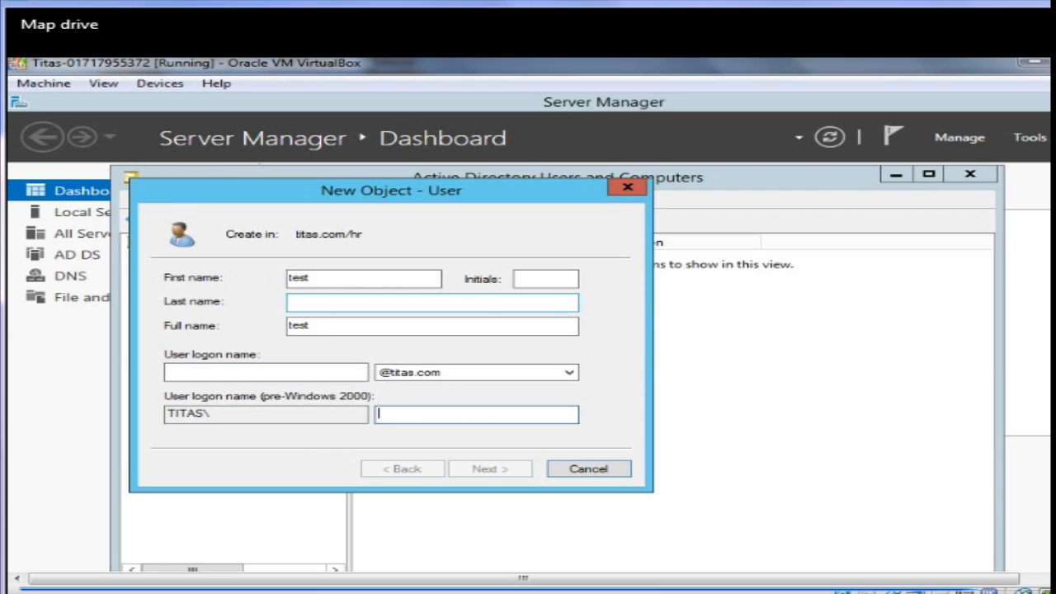
double_click(312, 277)
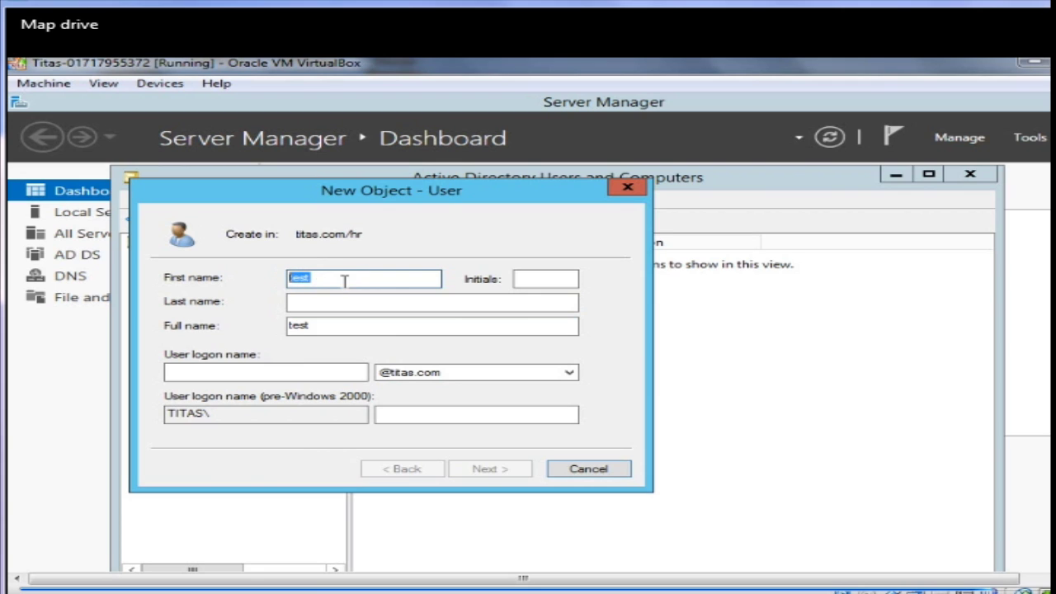
key("BackSpace")
type("hr")
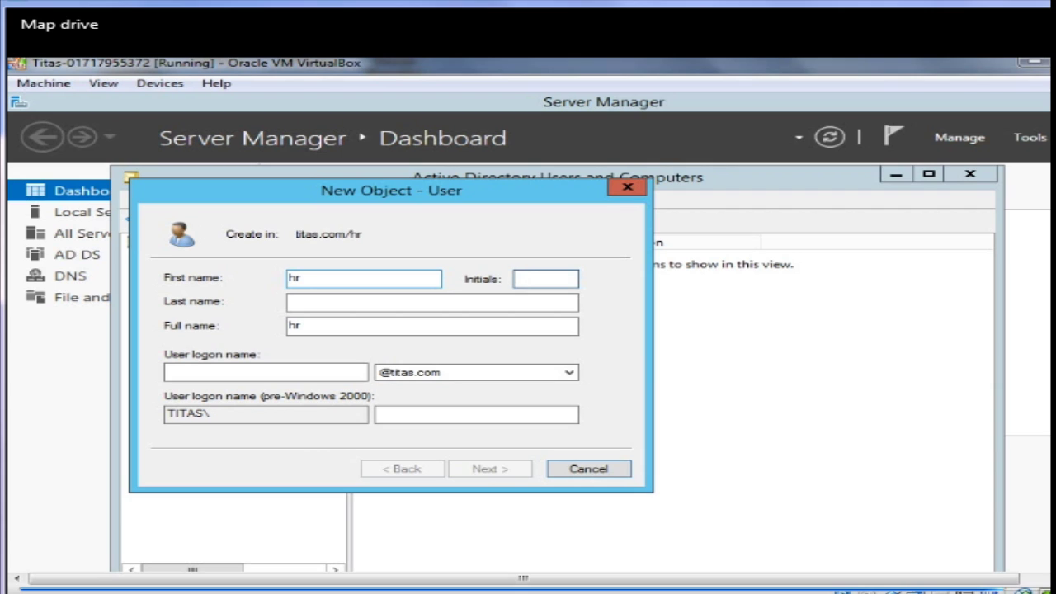
left_click(433, 302)
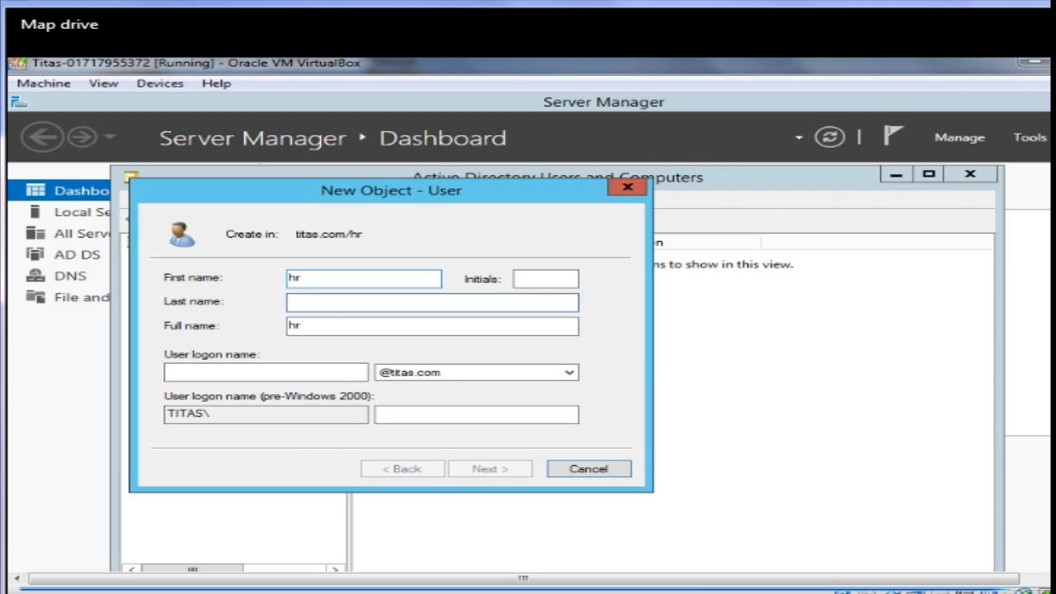
type("test")
key("Tab")
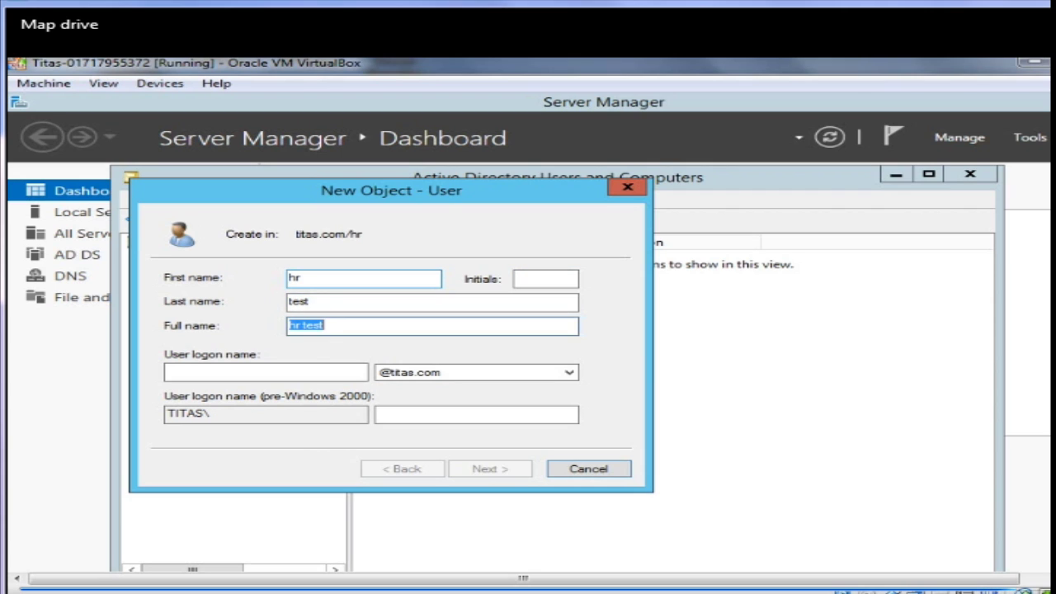
key("Tab")
type("h")
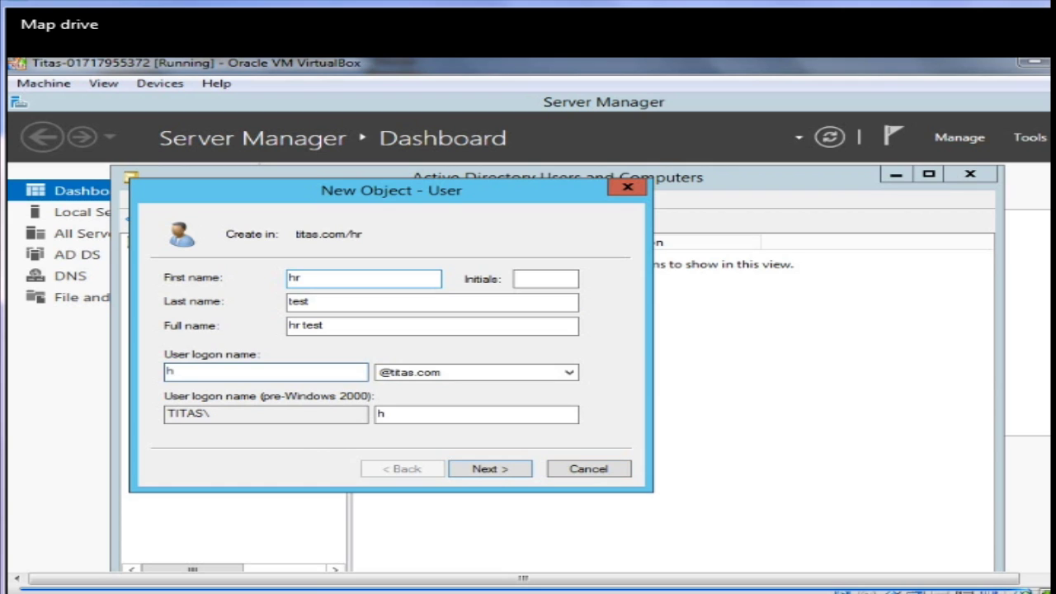
type("rtest")
Set the account password, clear change-at-next-logon, tick Password never expires, and finish
left_click(480, 470)
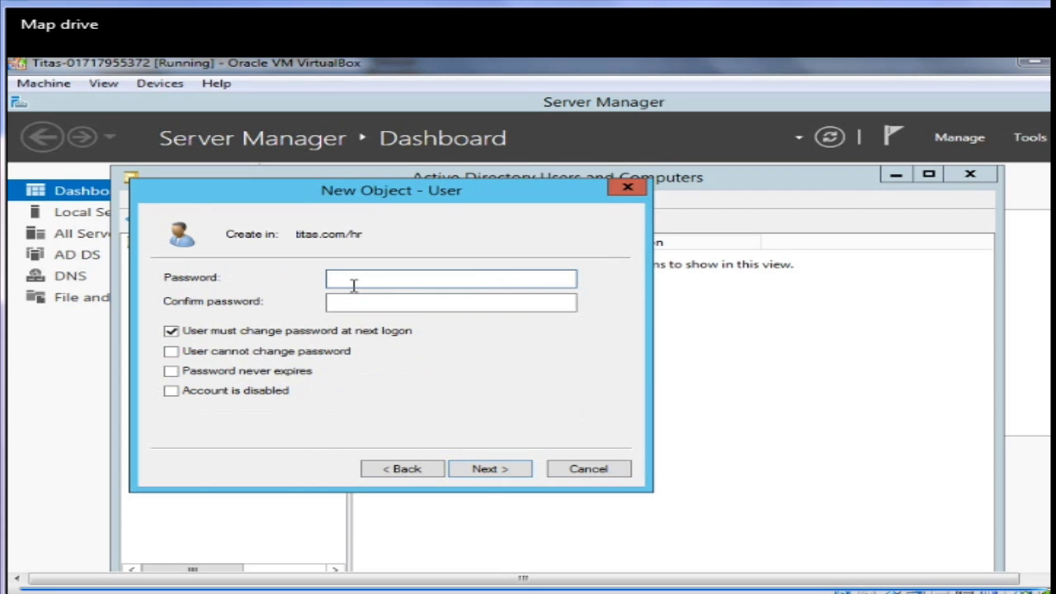
type("P@ssw0rd12")
key("Tab")
type("P@ssw0rd")
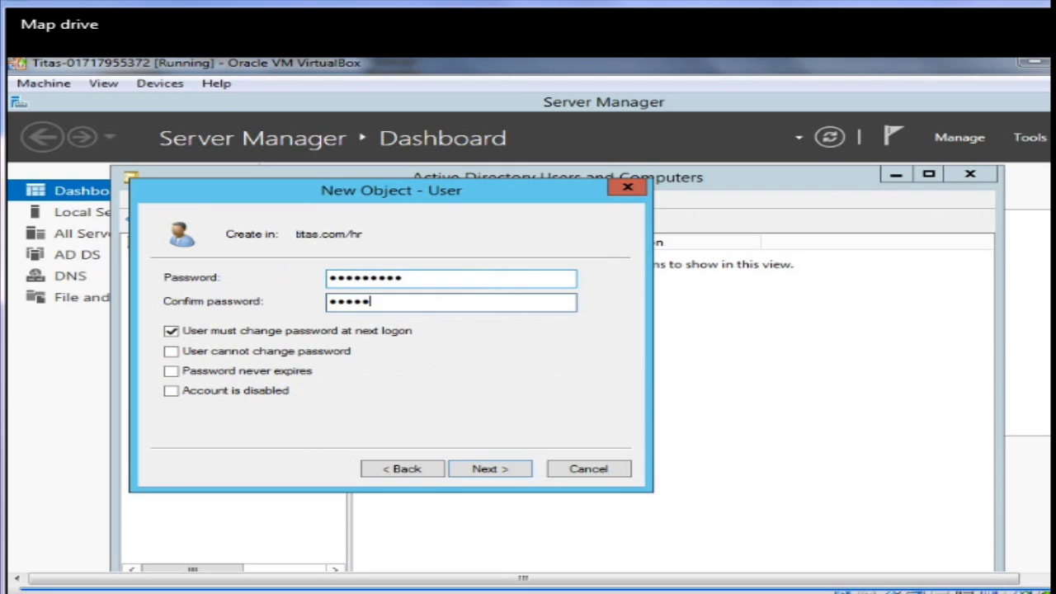
type("12")
left_click(173, 331)
left_click(172, 372)
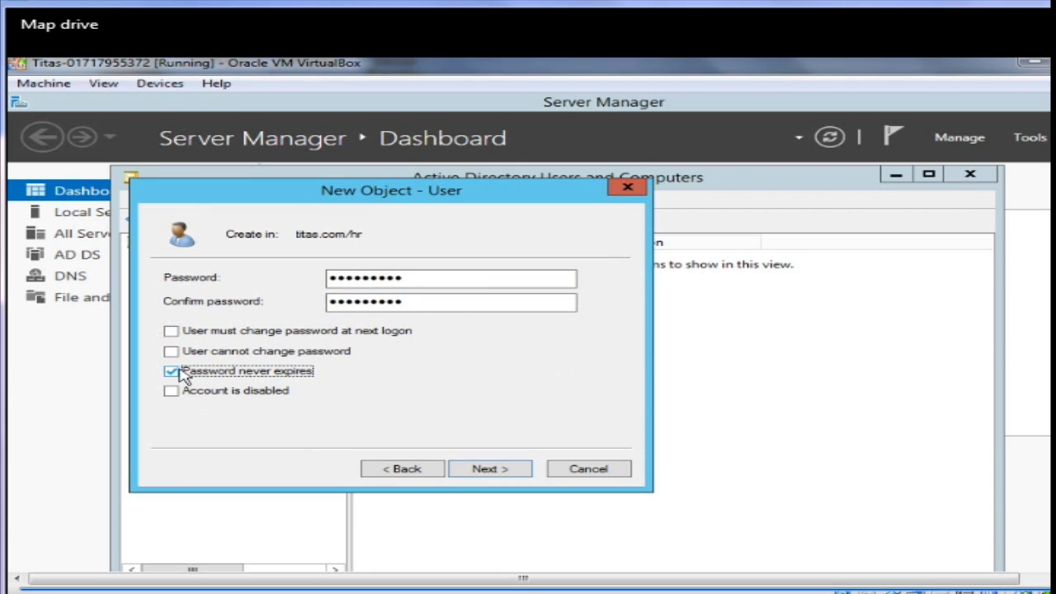
left_click(499, 477)
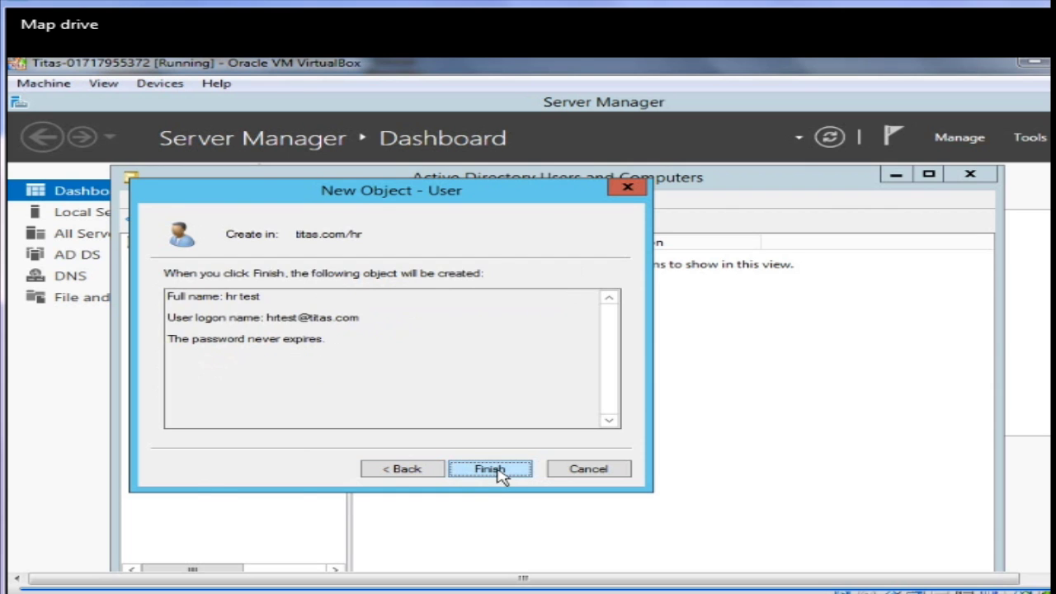
left_click(490, 468)
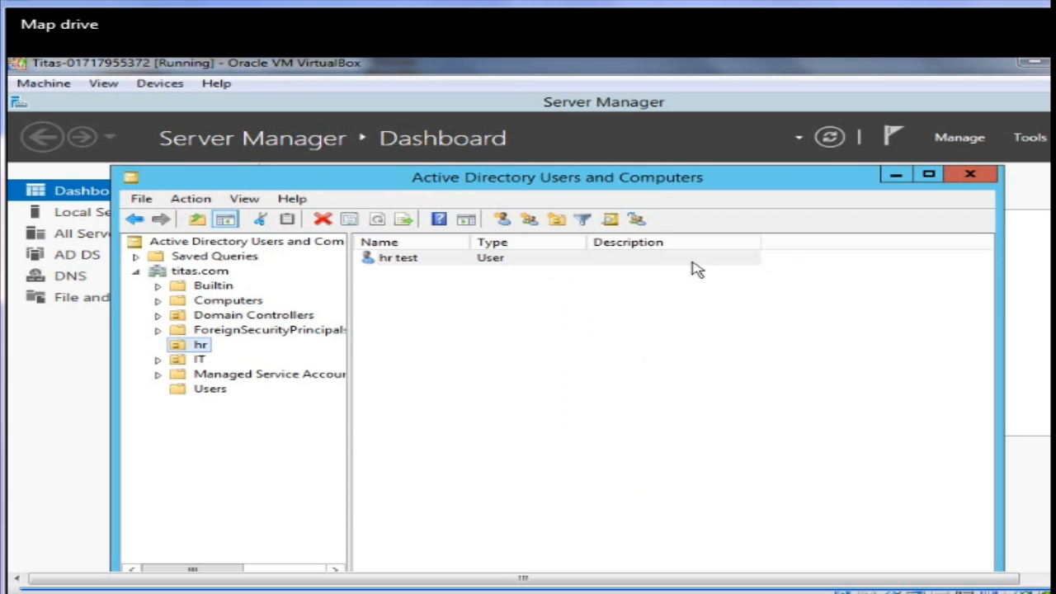